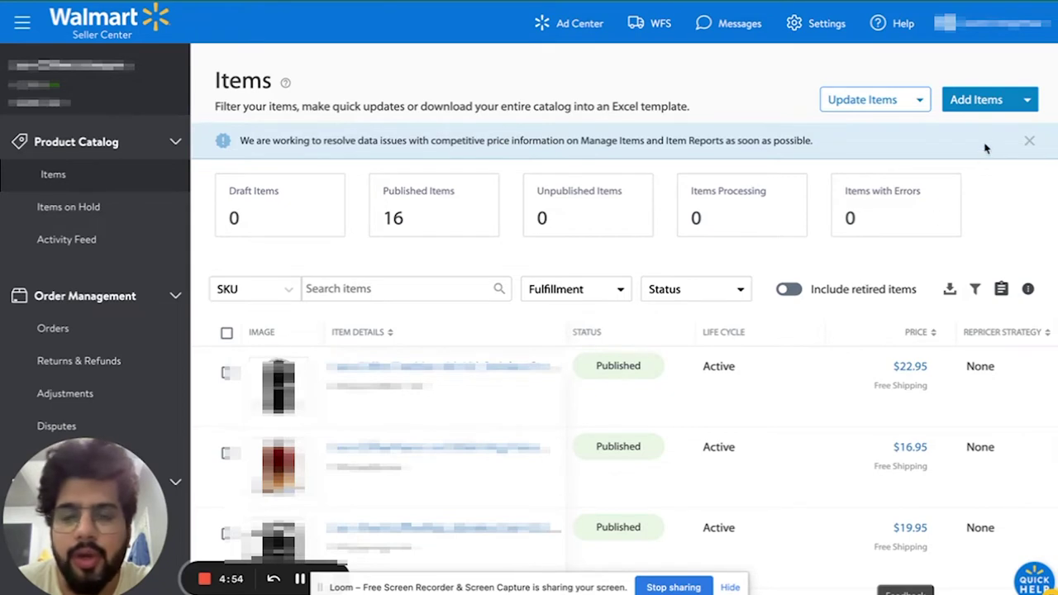
# - Go from Add your item to the 'Add it here' catalog search by GTIN, UPC or Item ID
pyautogui.click(1025, 100)
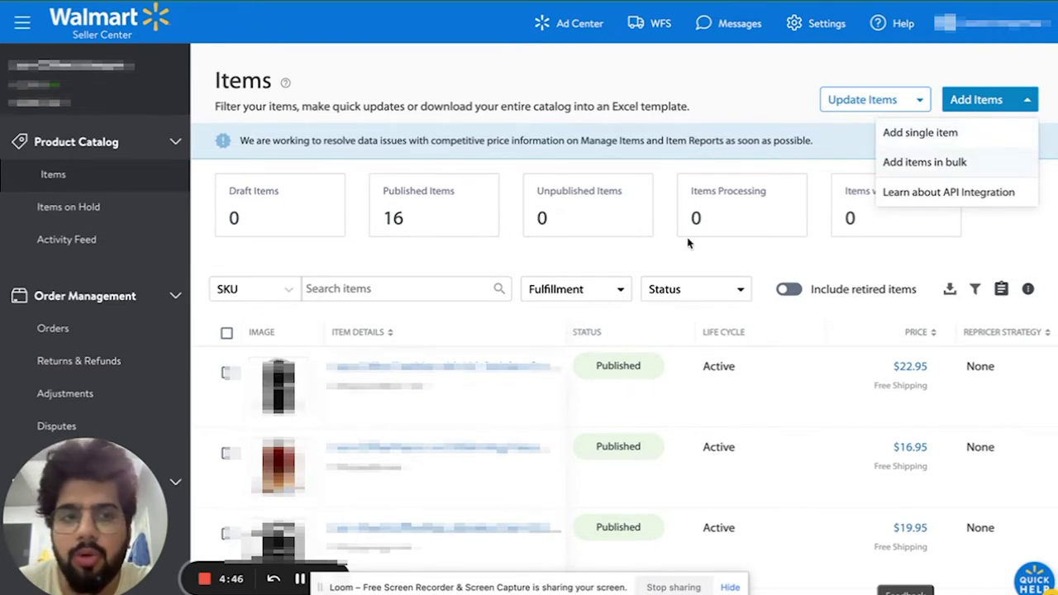
pyautogui.click(936, 150)
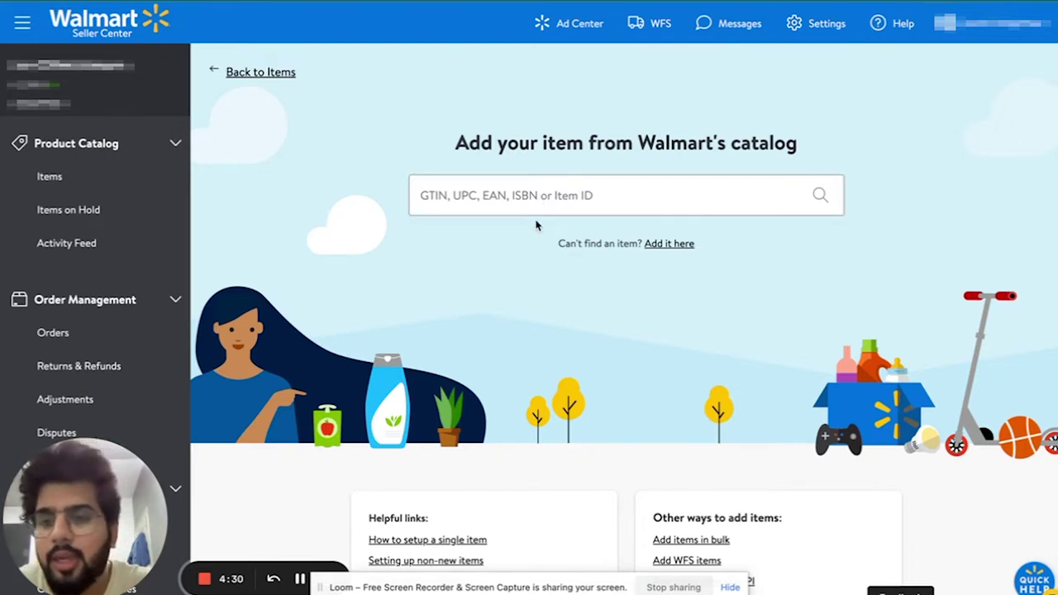
pyautogui.click(536, 206)
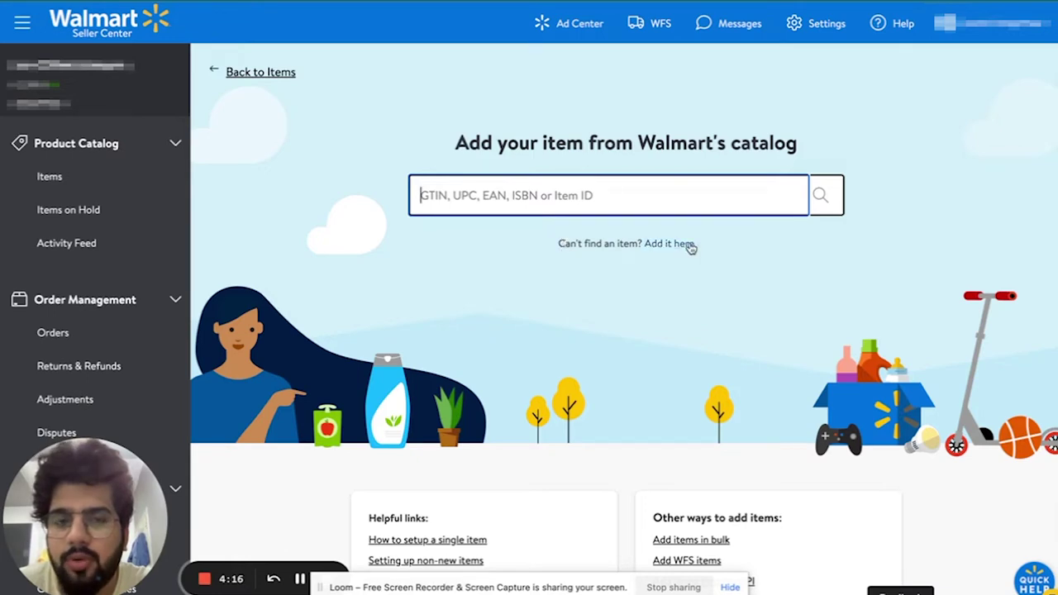
# - Start a new item in Item Create with UPC as the identifier type and review the fulfillment options
pyautogui.click(662, 248)
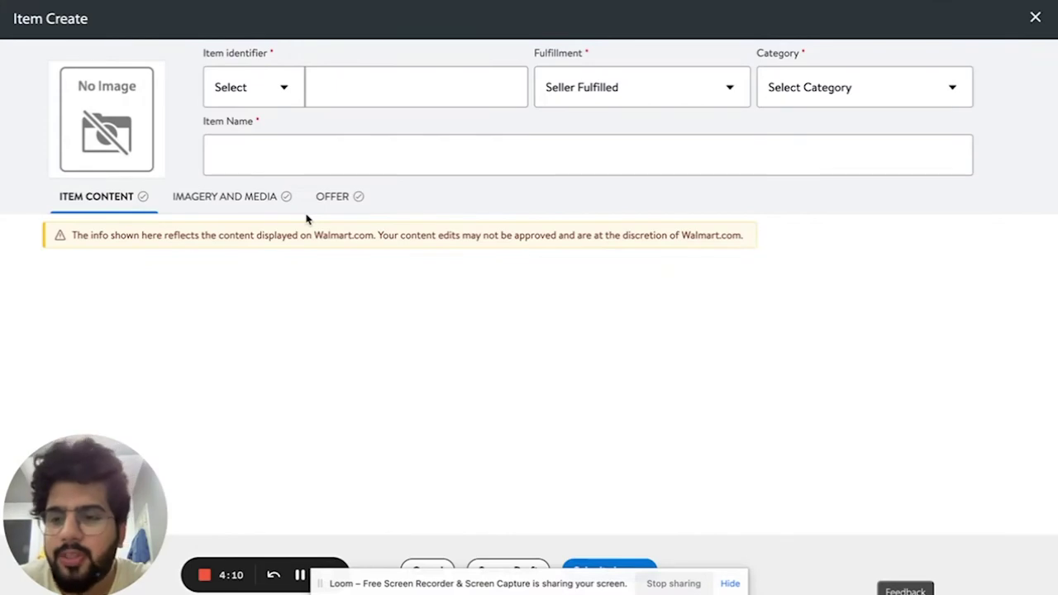
pyautogui.click(281, 100)
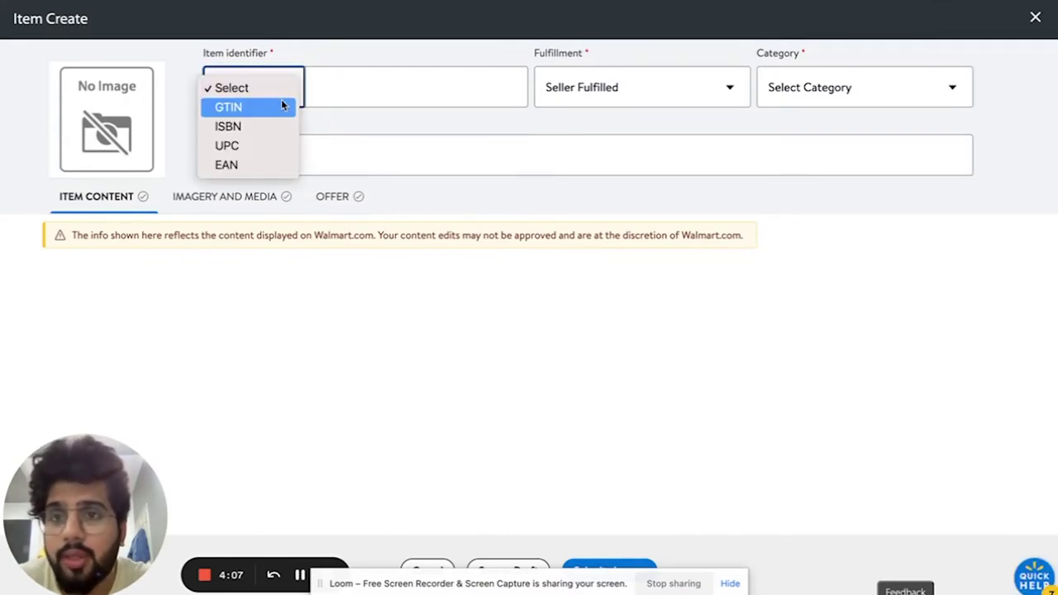
pyautogui.click(259, 145)
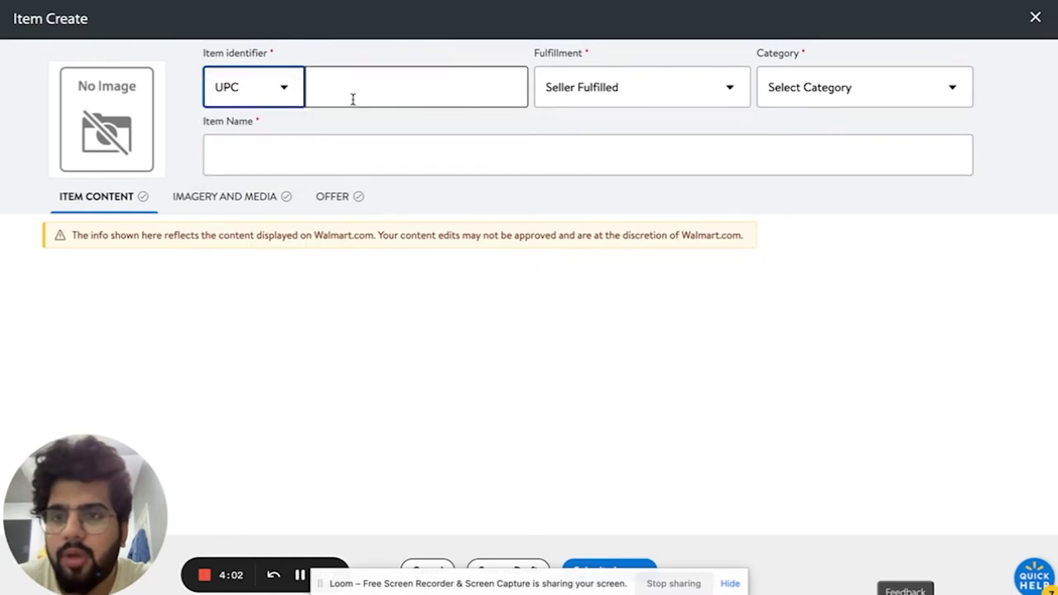
pyautogui.click(353, 94)
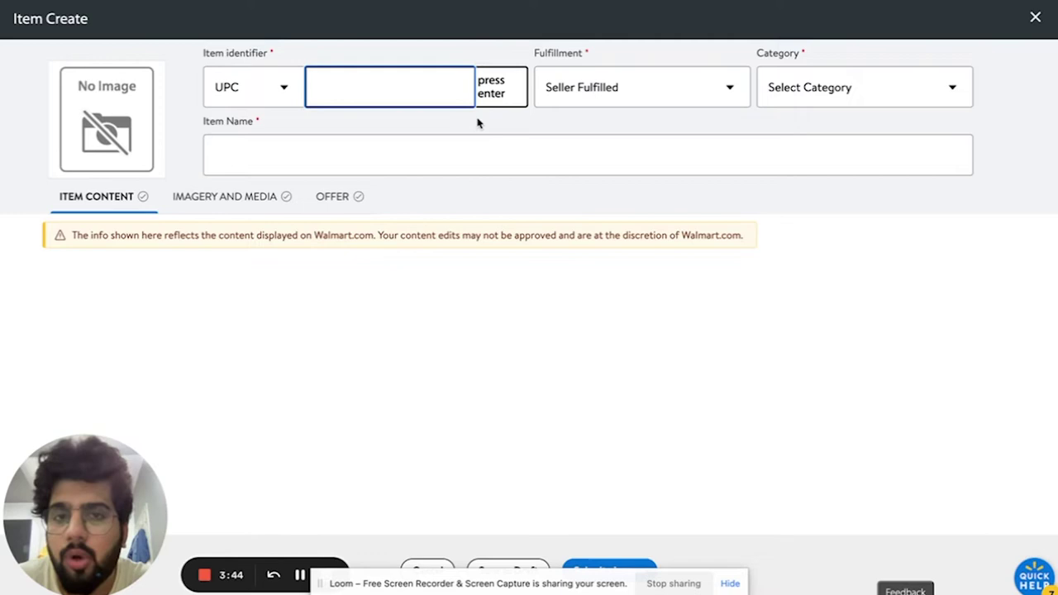
pyautogui.click(609, 87)
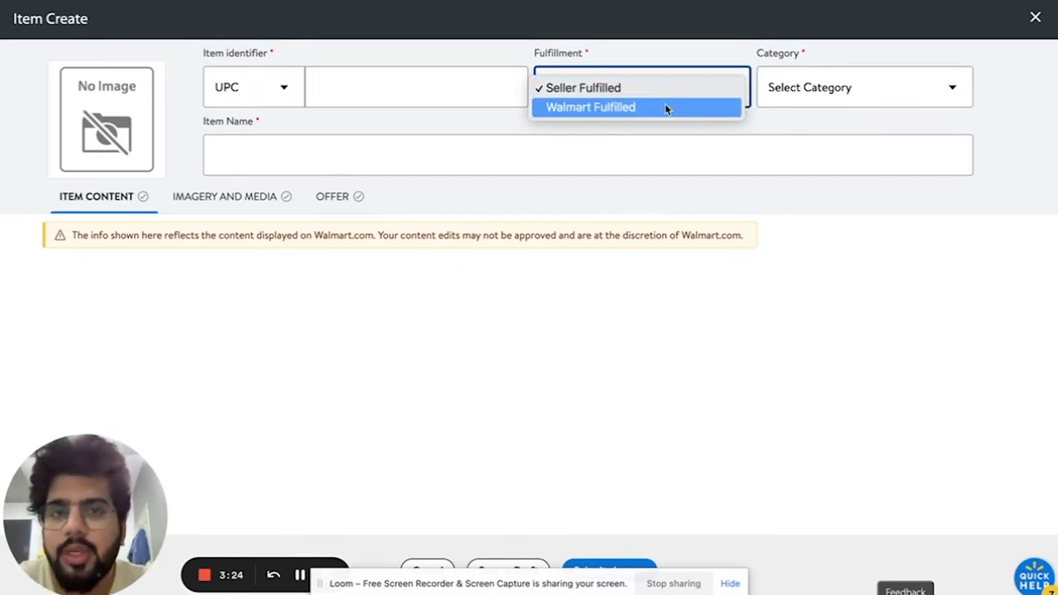
# - Keep Seller Fulfilled and set the category to Household Cleaning Products & Supplies
pyautogui.click(818, 89)
pyautogui.click(818, 89)
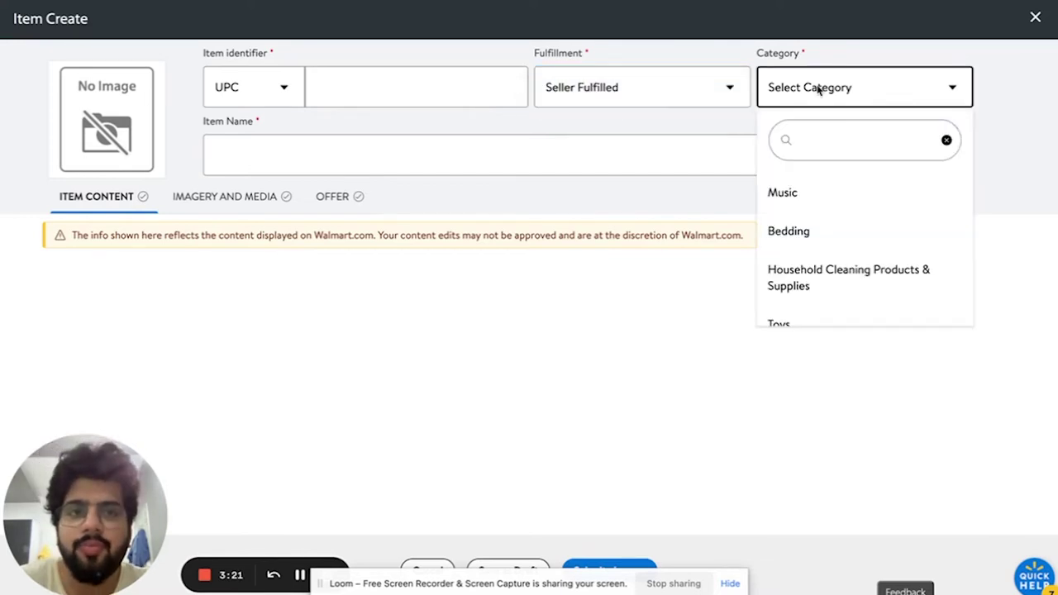
pyautogui.scroll(-1, 859, 274)
pyautogui.click(859, 274)
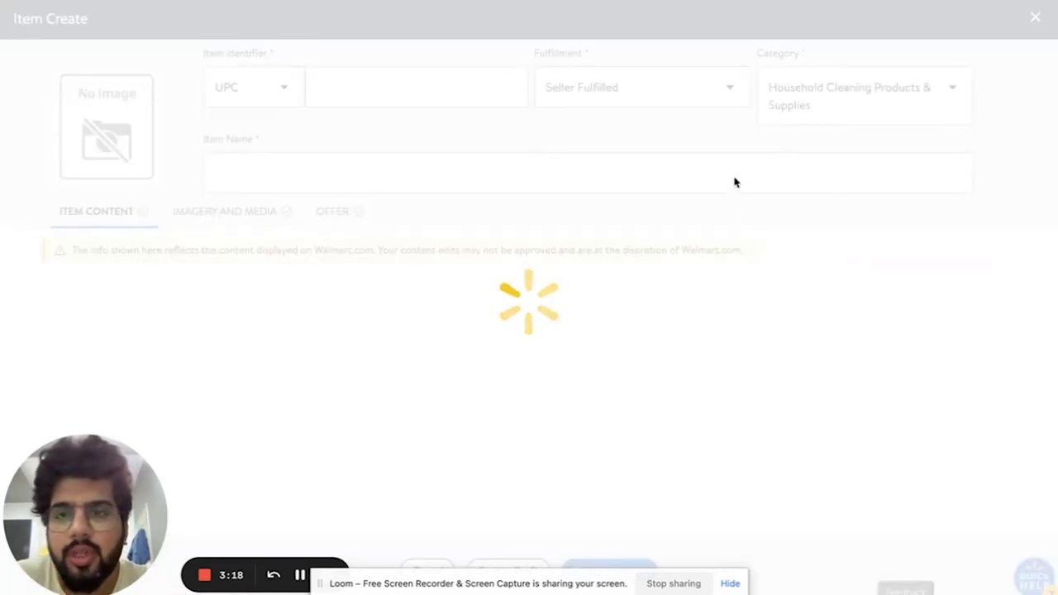
pyautogui.scroll(-1, 238, 365)
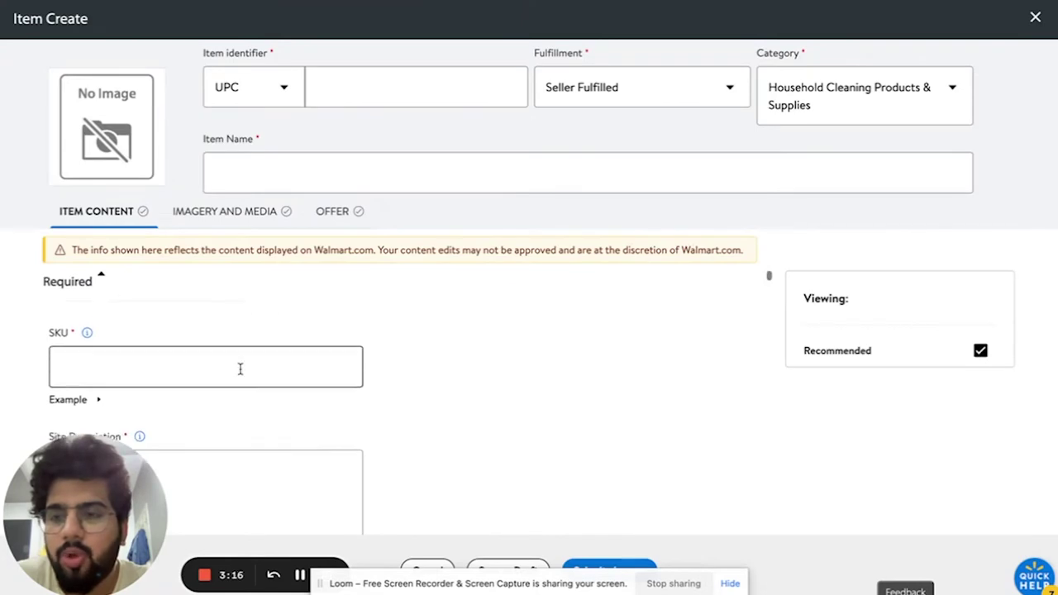
pyautogui.moveTo(123, 468); pyautogui.dragTo(754, 432)
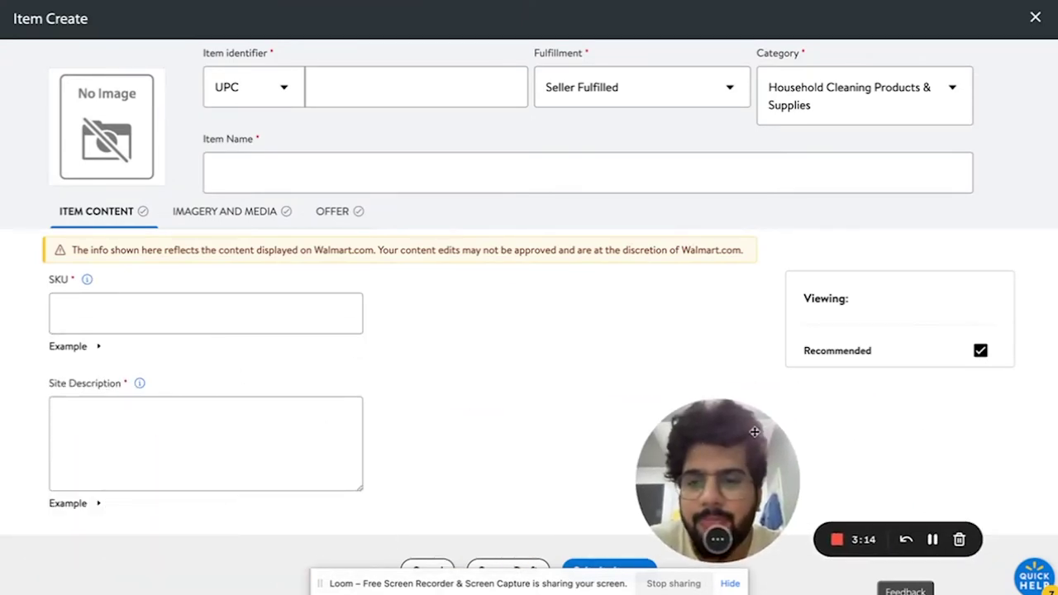
# - Enter 'Sofa length width color' as the Item Name, correcting the typos
pyautogui.click(351, 180)
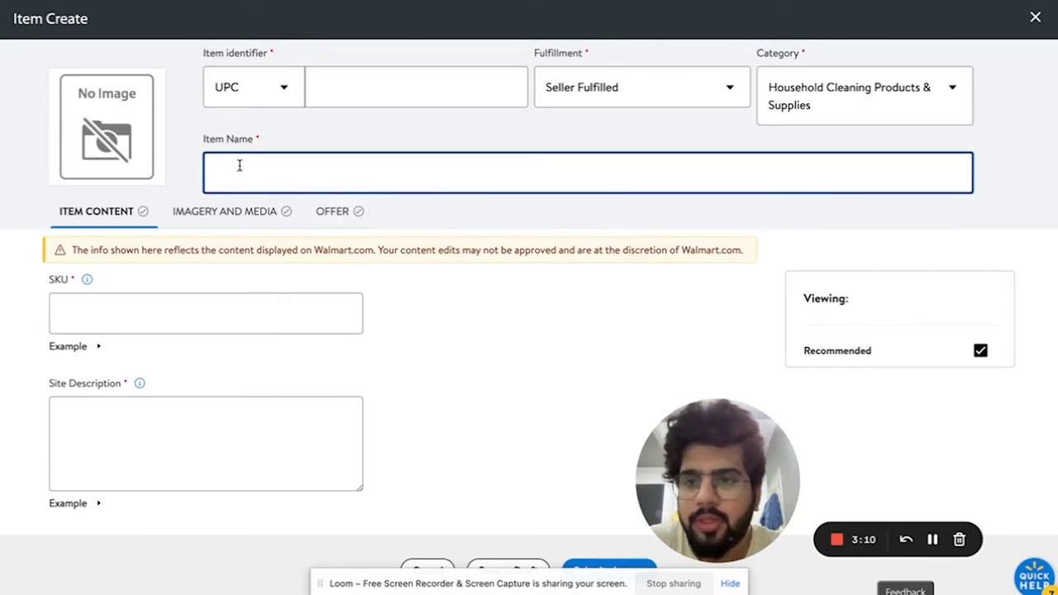
pyautogui.write('Sofa')
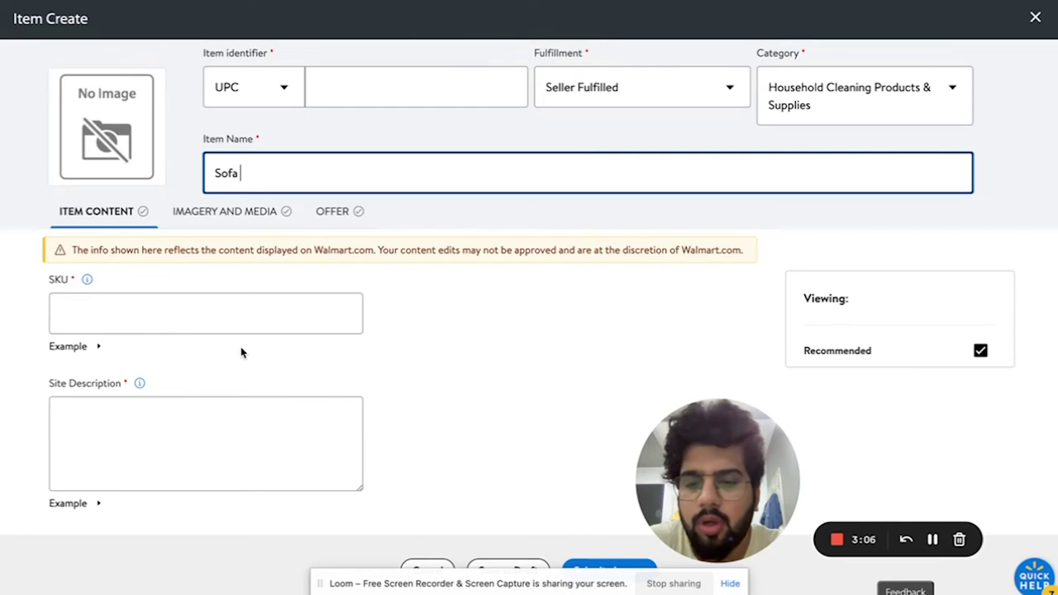
pyautogui.write(' lenght with')
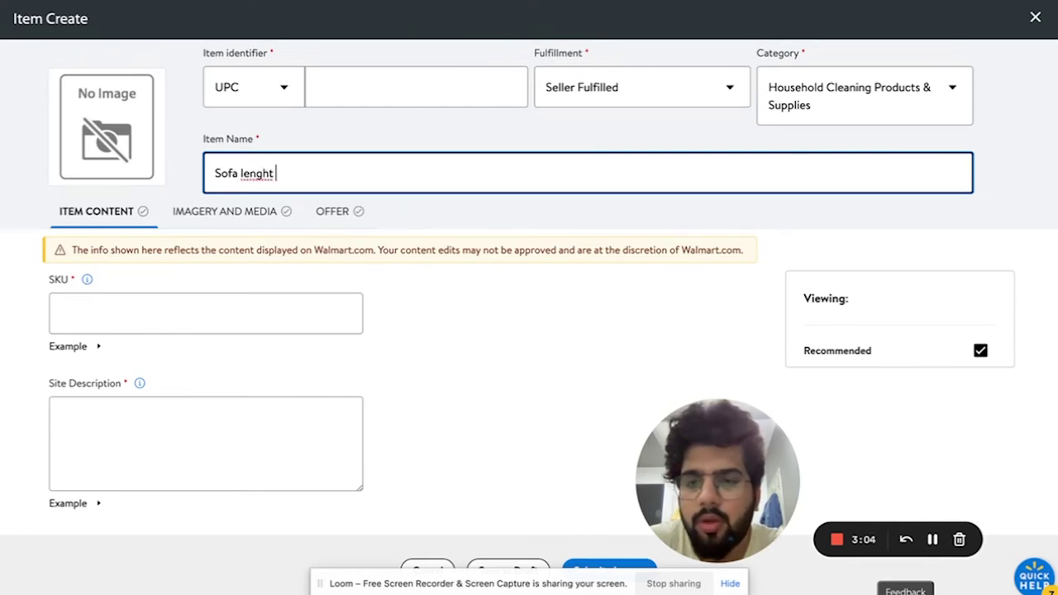
pyautogui.press('BackSpace')
pyautogui.press('BackSpace')
pyautogui.press('BackSpace')
pyautogui.press('BackSpace')
pyautogui.press('BackSpace')
pyautogui.press('BackSpace')
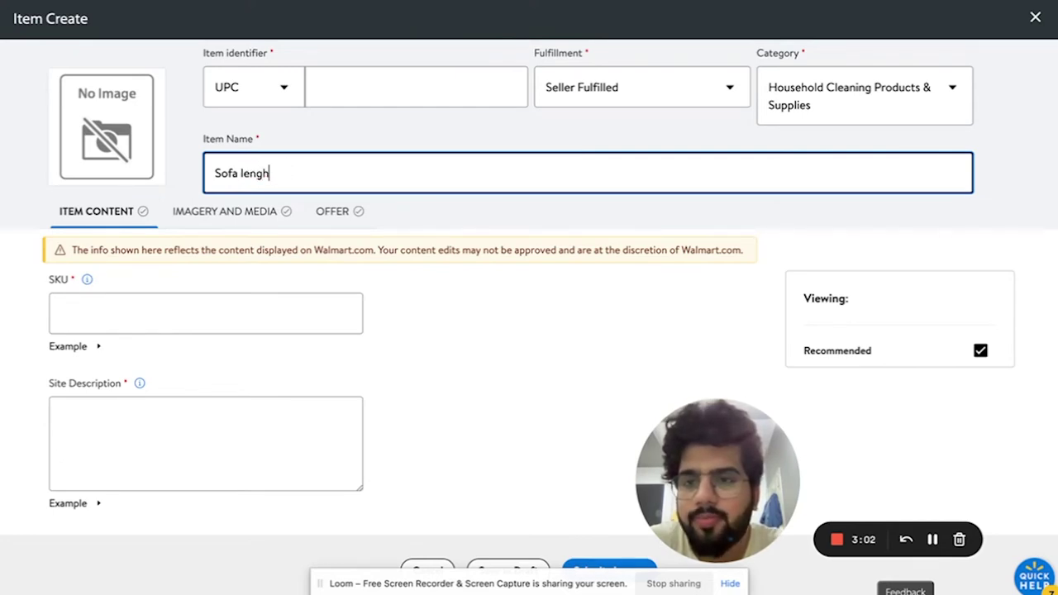
pyautogui.write('th wid')
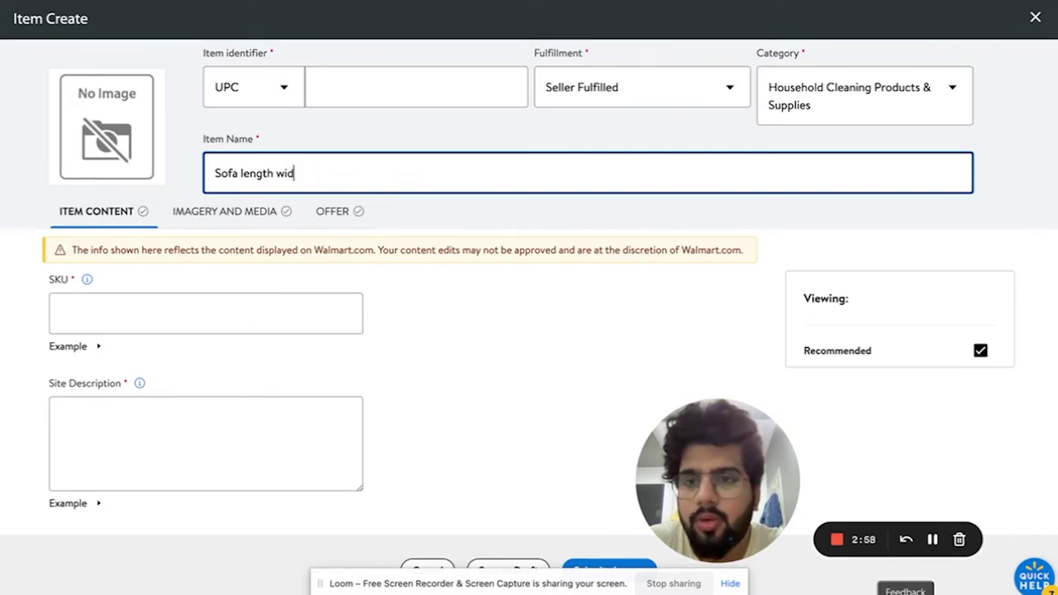
pyautogui.write('ht colth color')
# - Look over the SKU, Site Description and Brand fields in Item Content
pyautogui.scroll(-1, 198, 397)
pyautogui.click(200, 301)
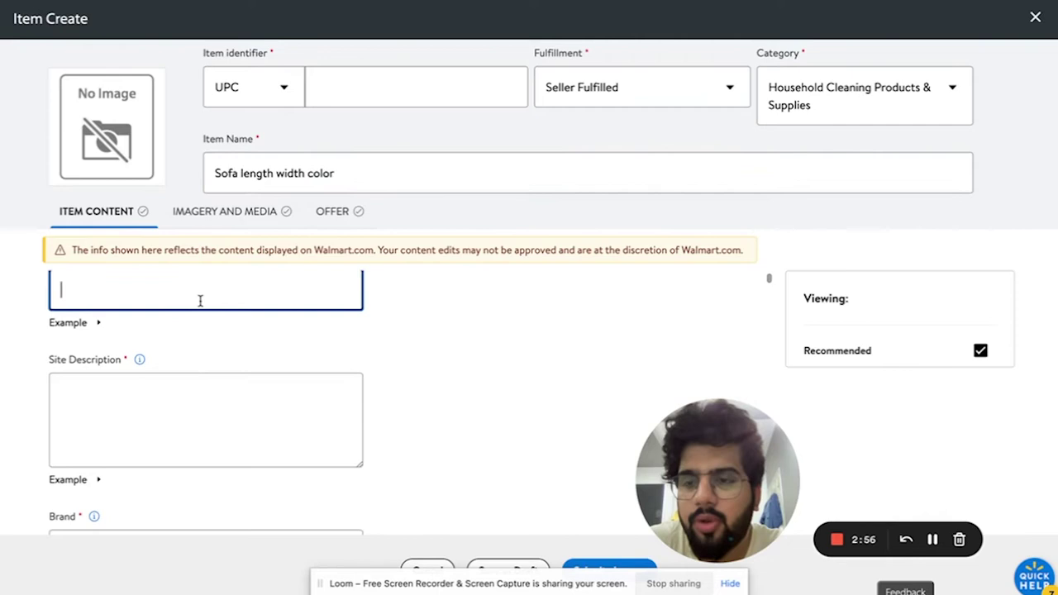
pyautogui.scroll(1, 200, 301)
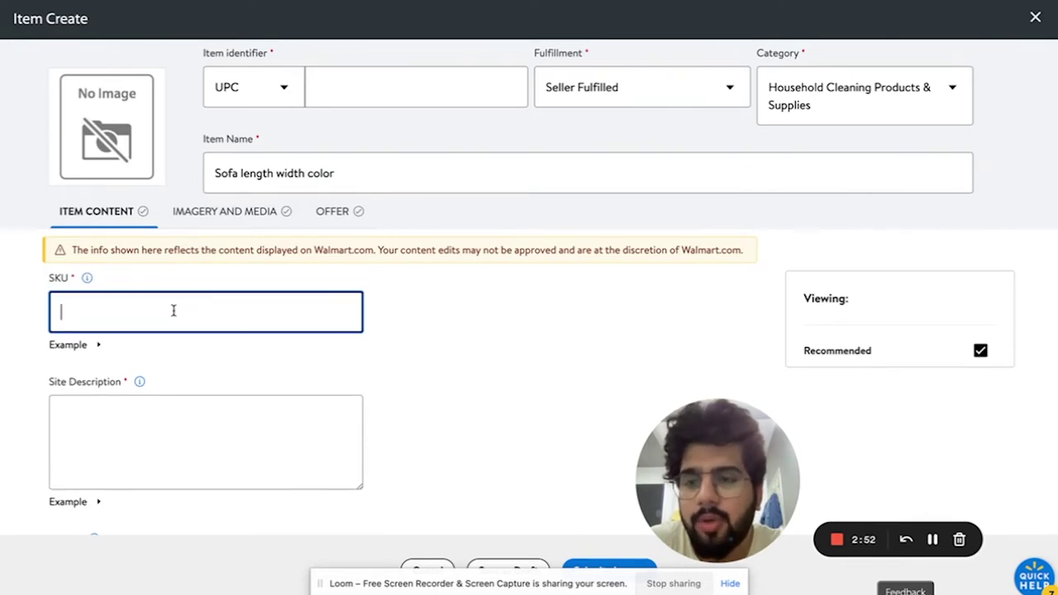
pyautogui.scroll(-3, 203, 380)
pyautogui.click(203, 377)
pyautogui.scroll(-1, 267, 386)
pyautogui.scroll(-3, 267, 386)
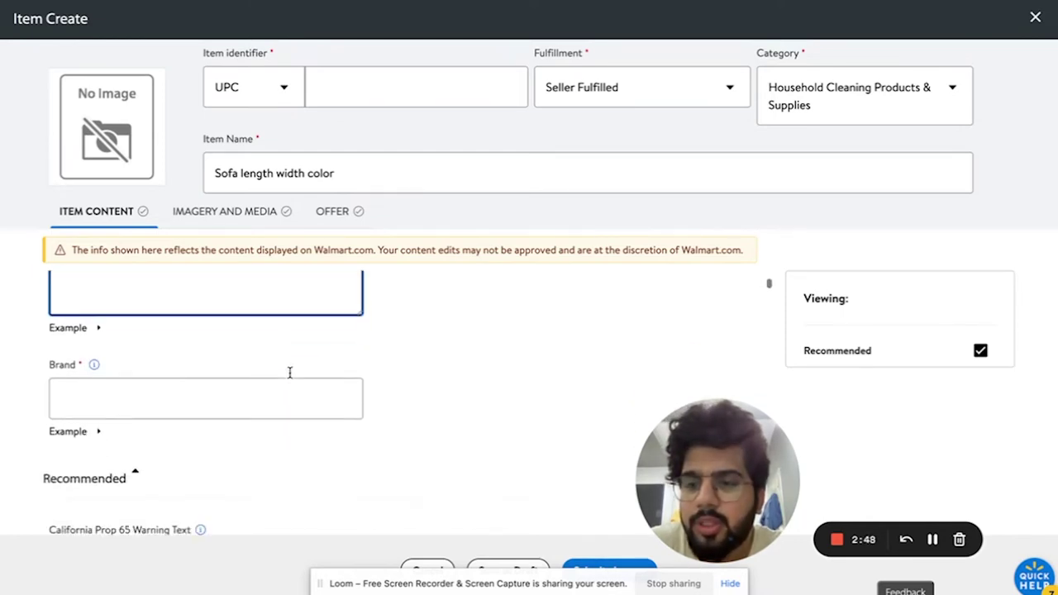
pyautogui.click(234, 351)
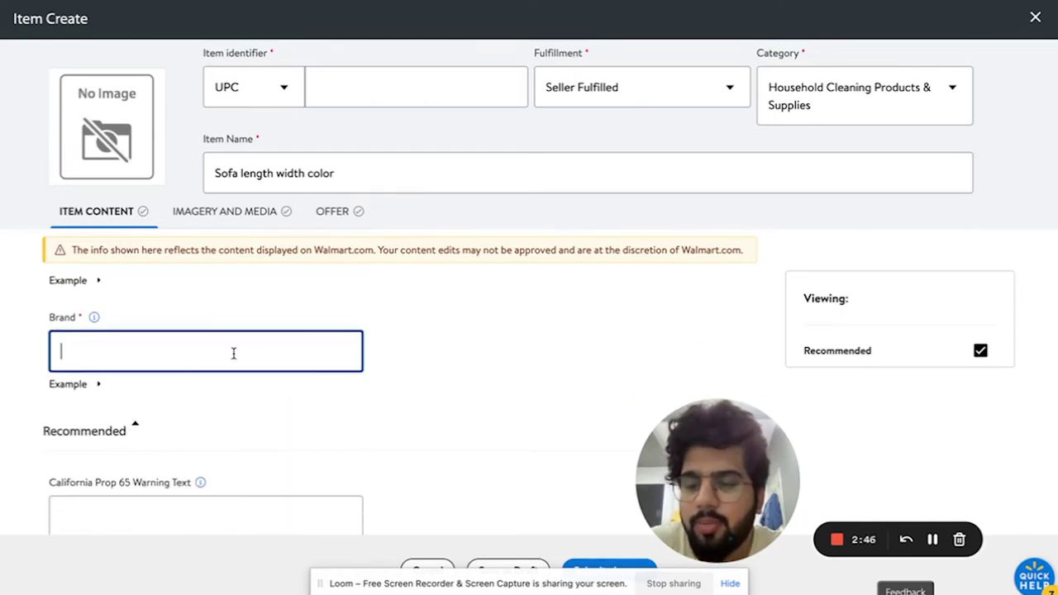
pyautogui.scroll(6, 189, 345)
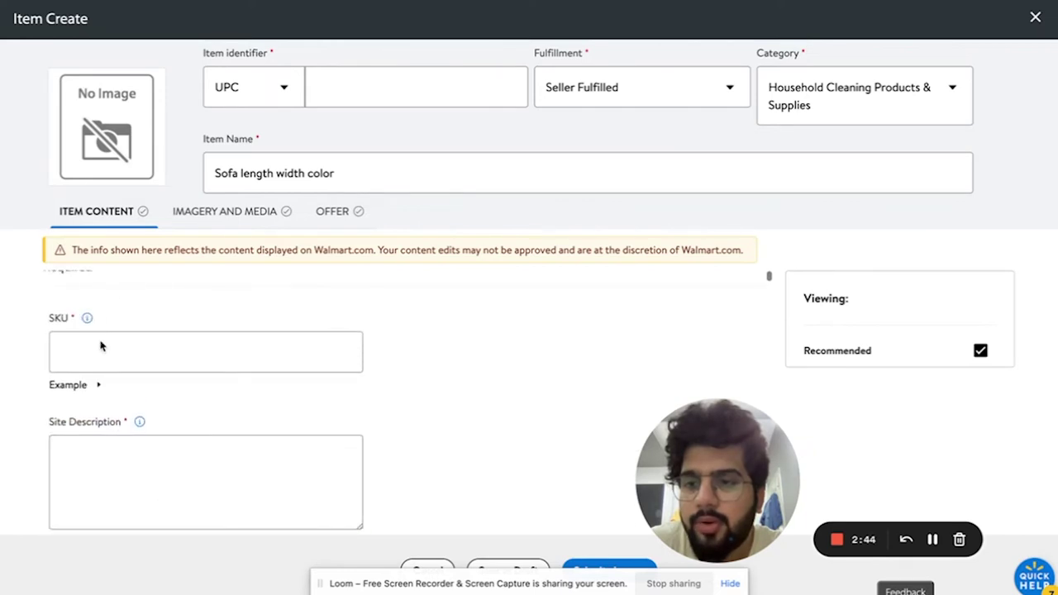
pyautogui.scroll(-5, 101, 344)
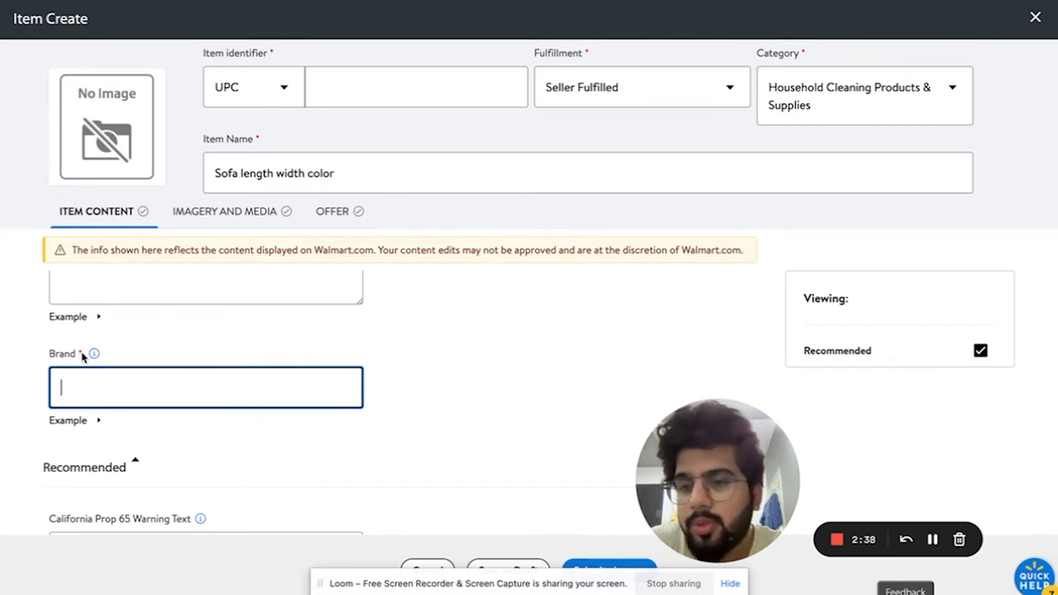
pyautogui.moveTo(95, 361)
# - Scroll past the remaining content fields and show the empty Imagery and Media section
pyautogui.scroll(-2, 241, 394)
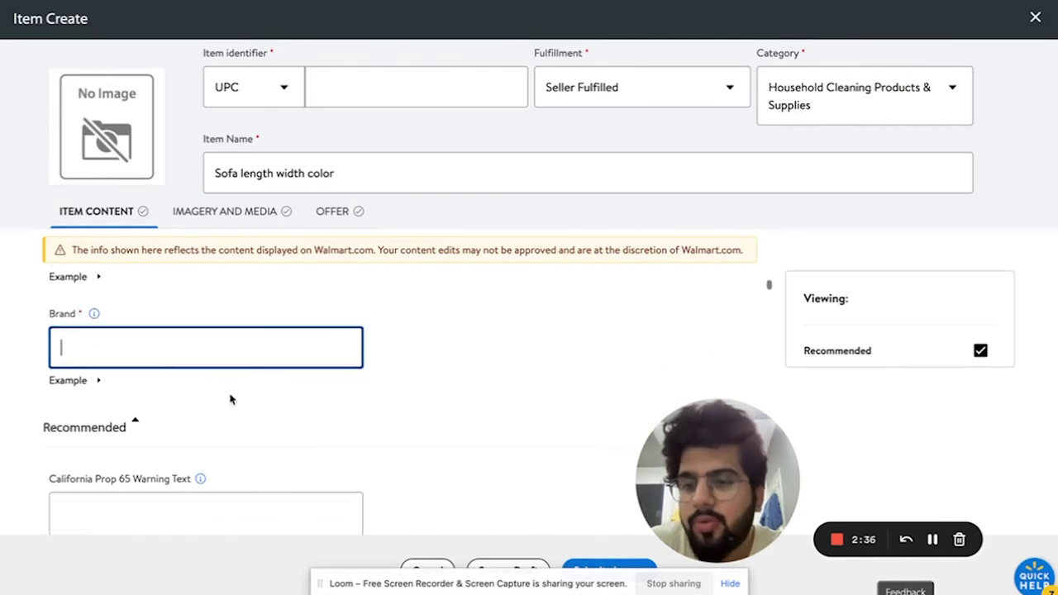
pyautogui.scroll(-1, 107, 323)
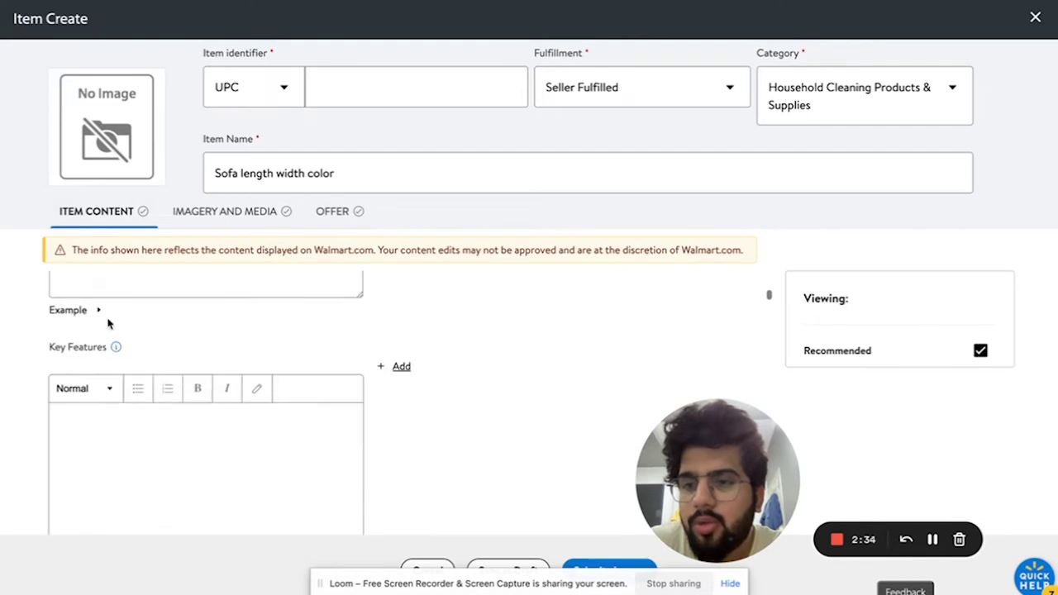
pyautogui.scroll(-1, 124, 404)
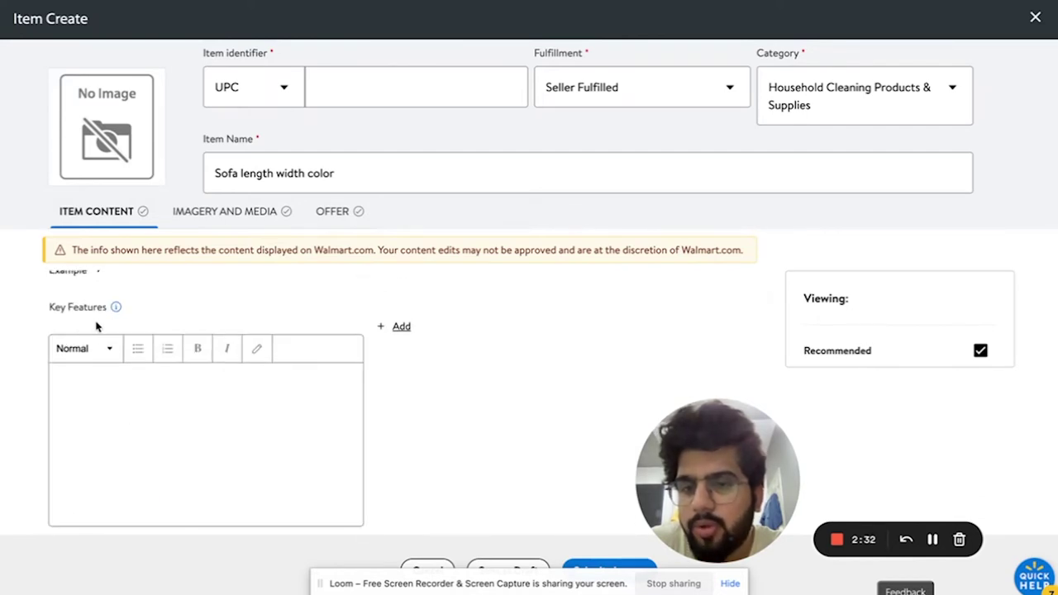
pyautogui.scroll(-10, 150, 375)
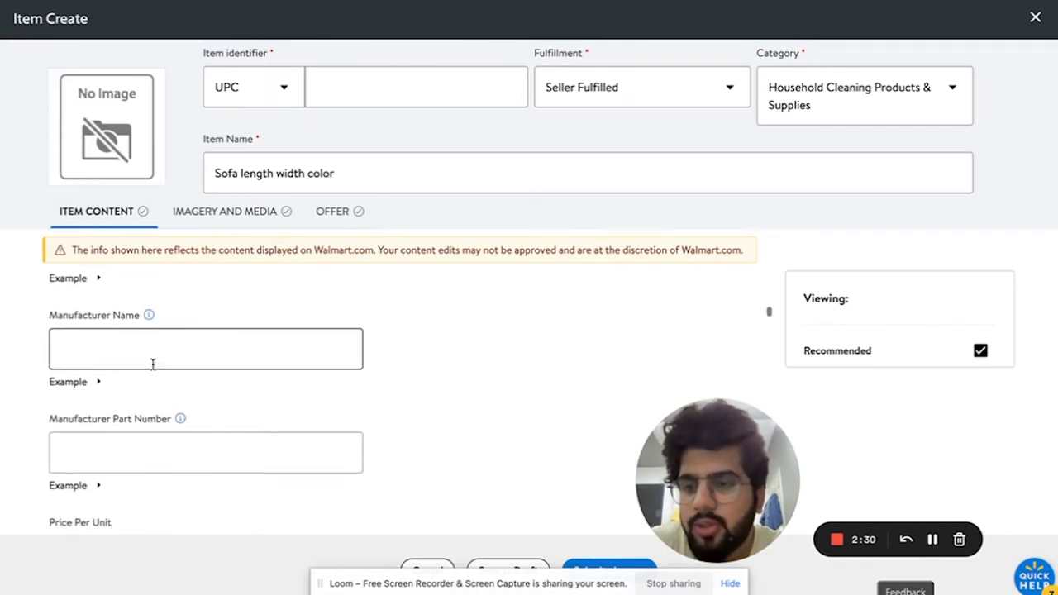
pyautogui.scroll(-3, 153, 364)
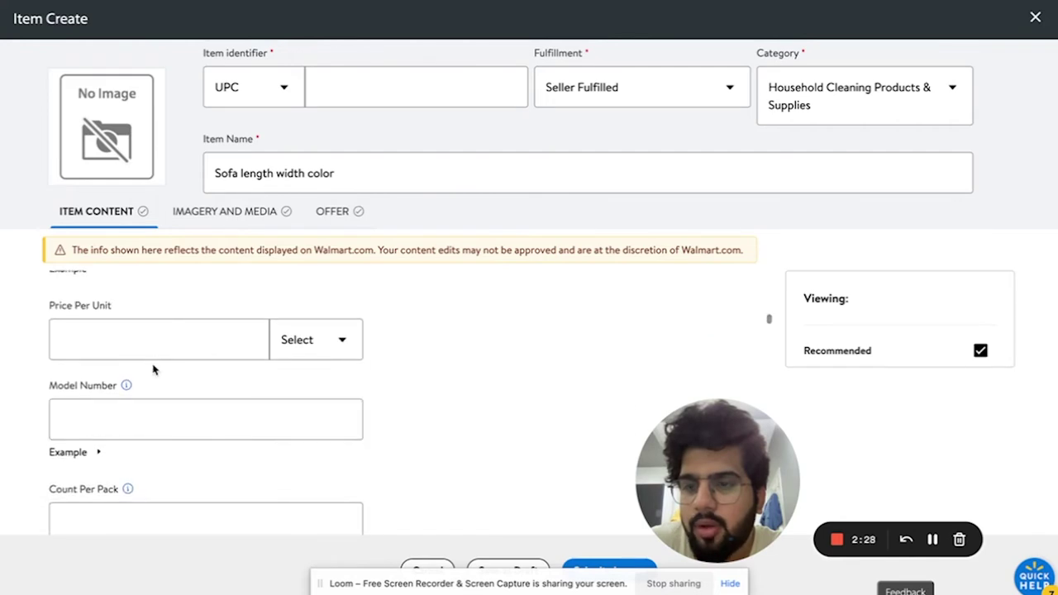
pyautogui.scroll(-6, 153, 364)
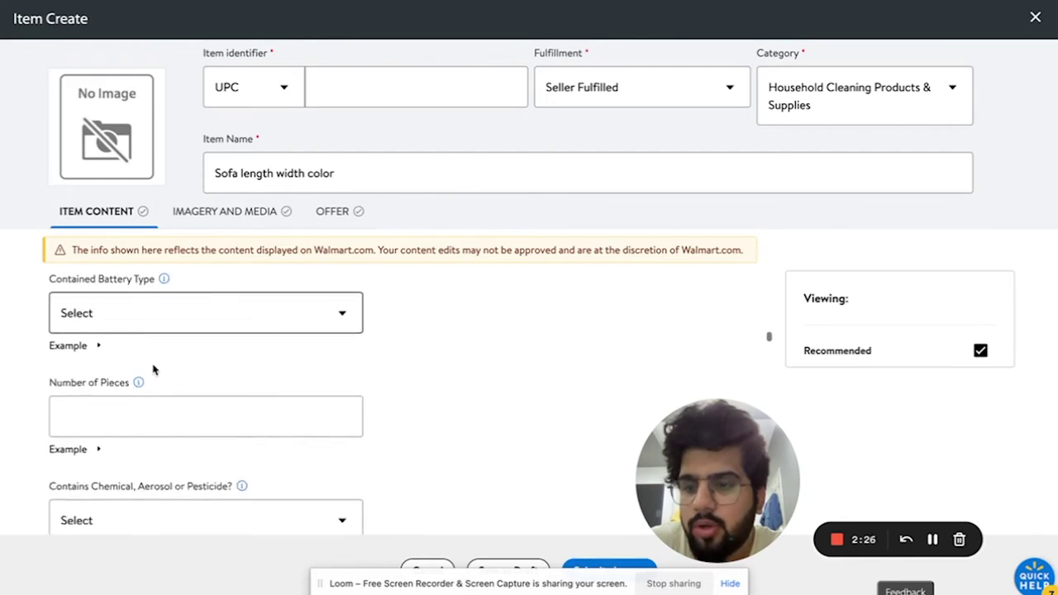
pyautogui.scroll(-9, 153, 370)
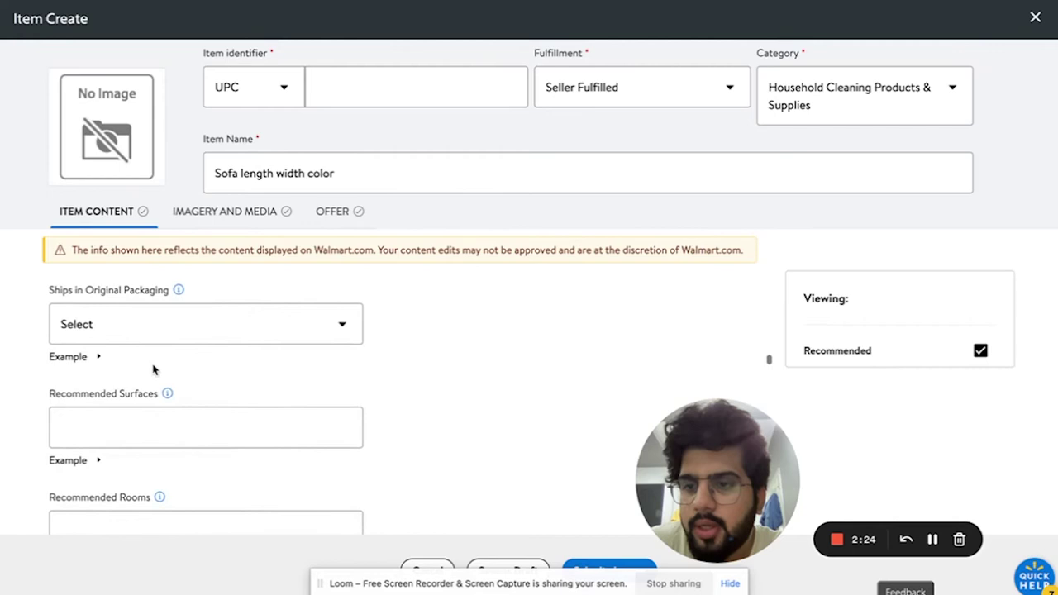
pyautogui.scroll(-5, 153, 364)
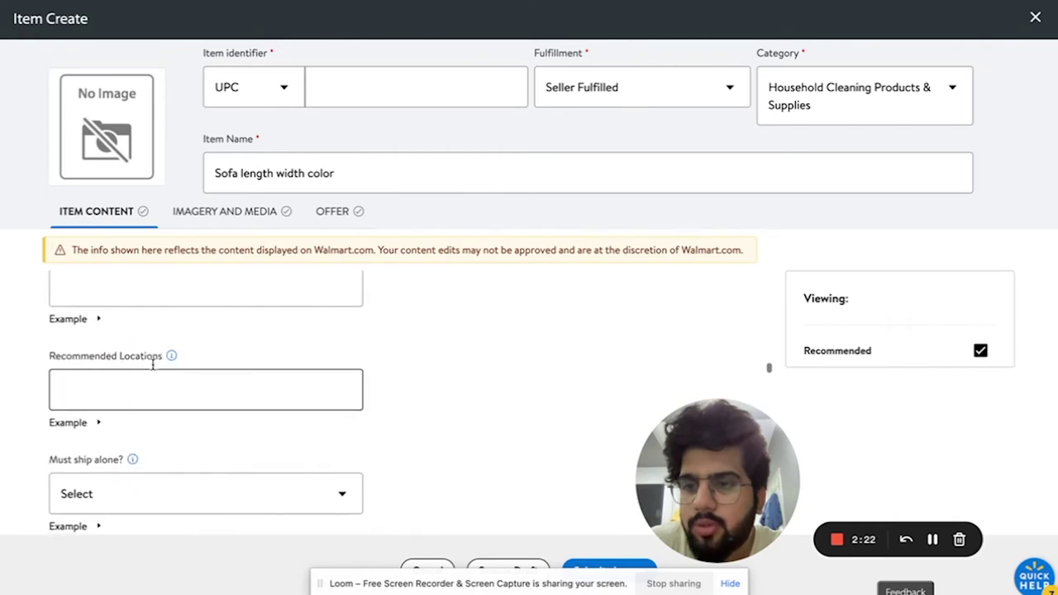
pyautogui.scroll(-8, 153, 369)
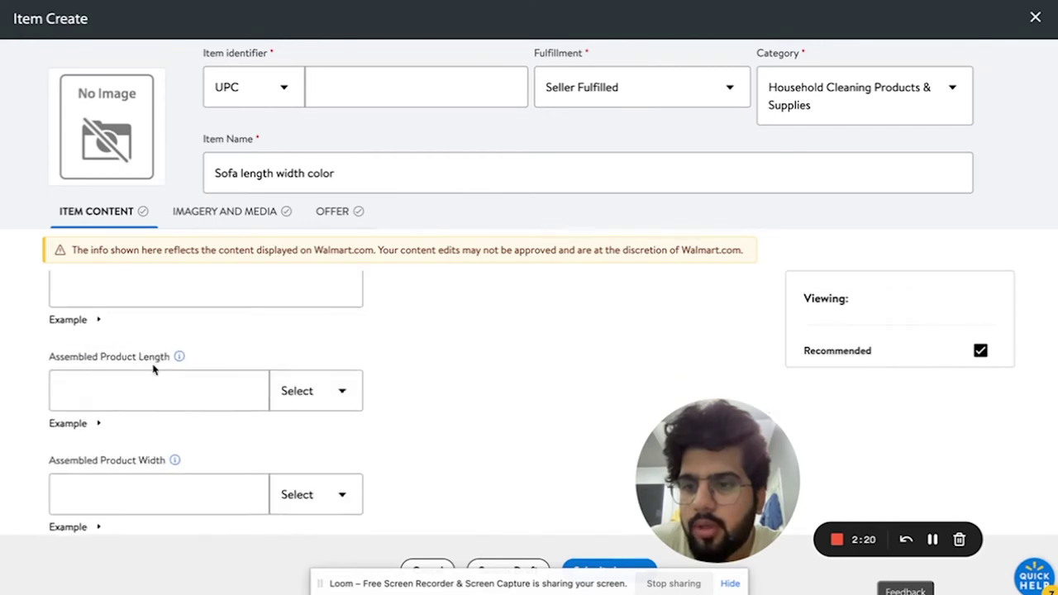
pyautogui.scroll(-10, 153, 370)
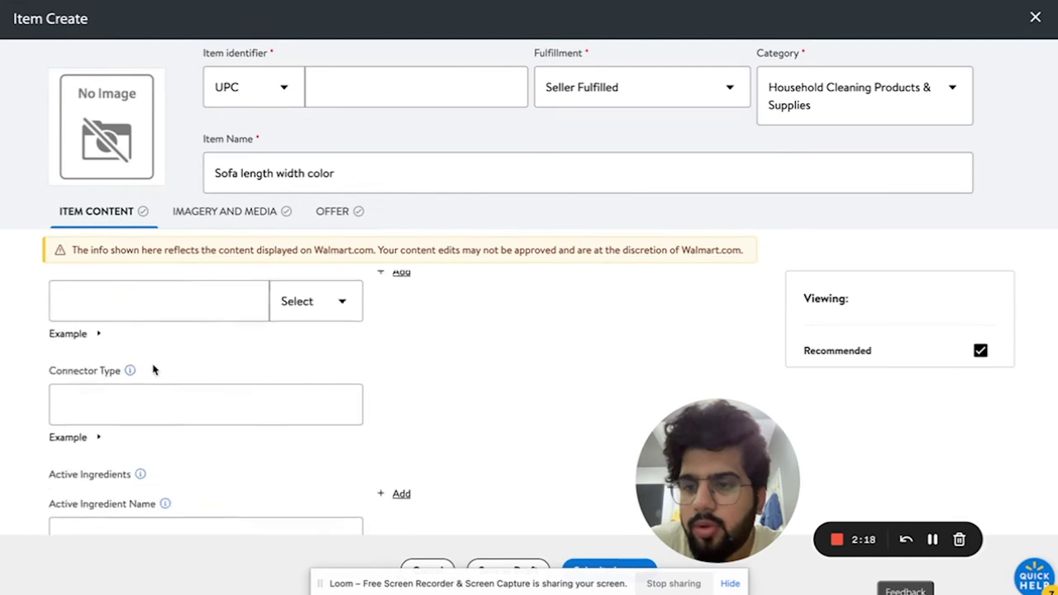
pyautogui.scroll(-6, 153, 370)
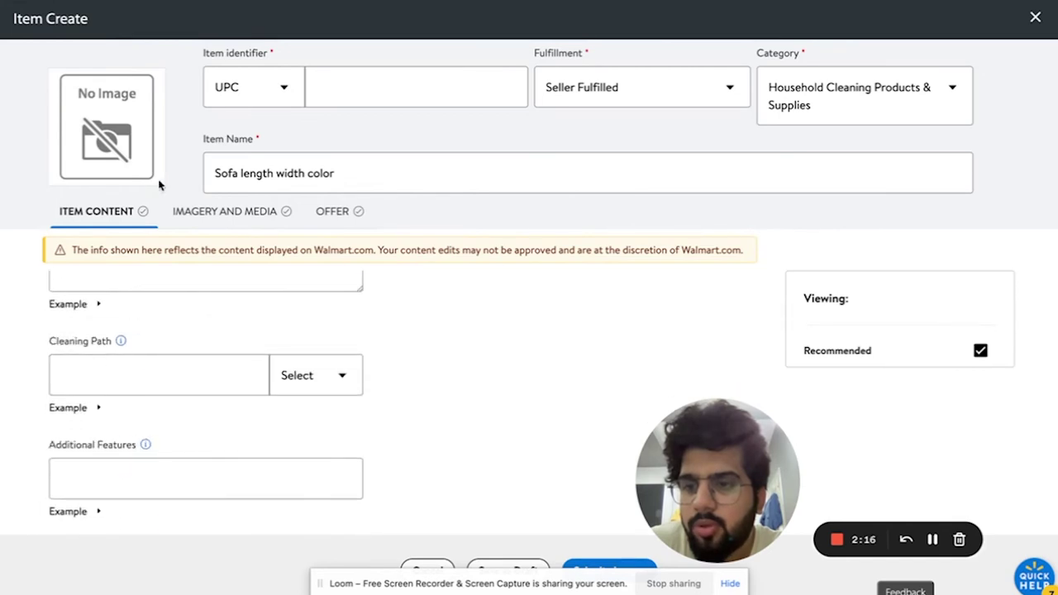
pyautogui.scroll(10, 165, 340)
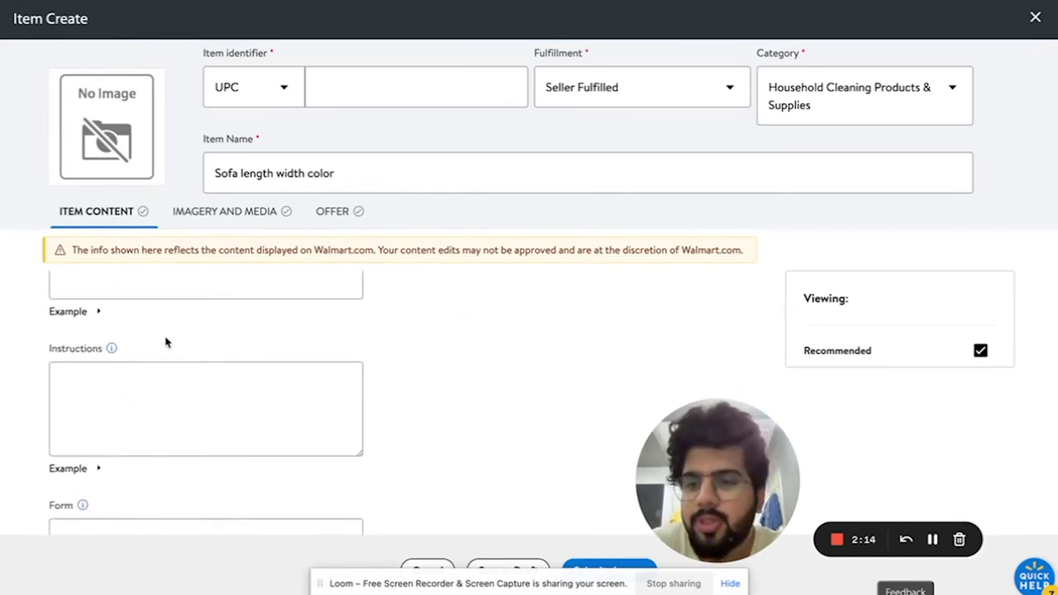
pyautogui.click(221, 213)
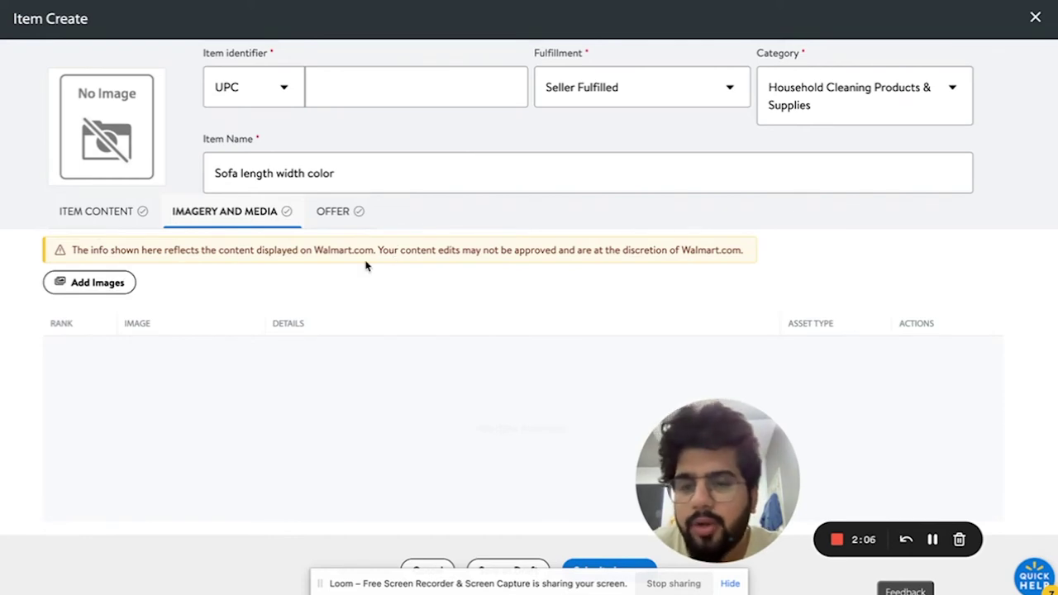
# - Review the Offer tab's empty Selling Price, Shipping Weight and site date fields
pyautogui.click(332, 215)
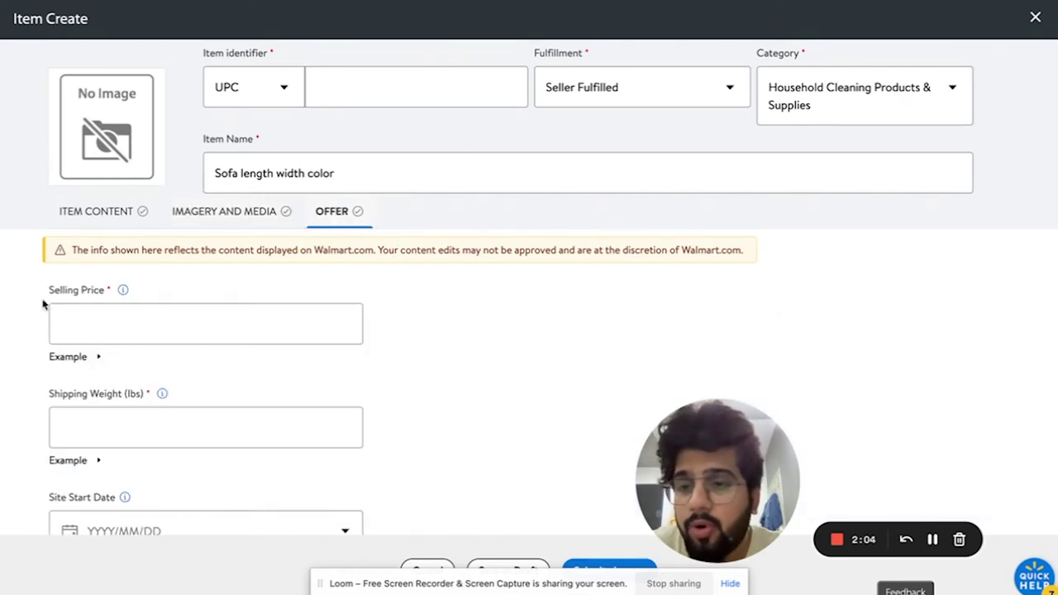
pyautogui.click(116, 324)
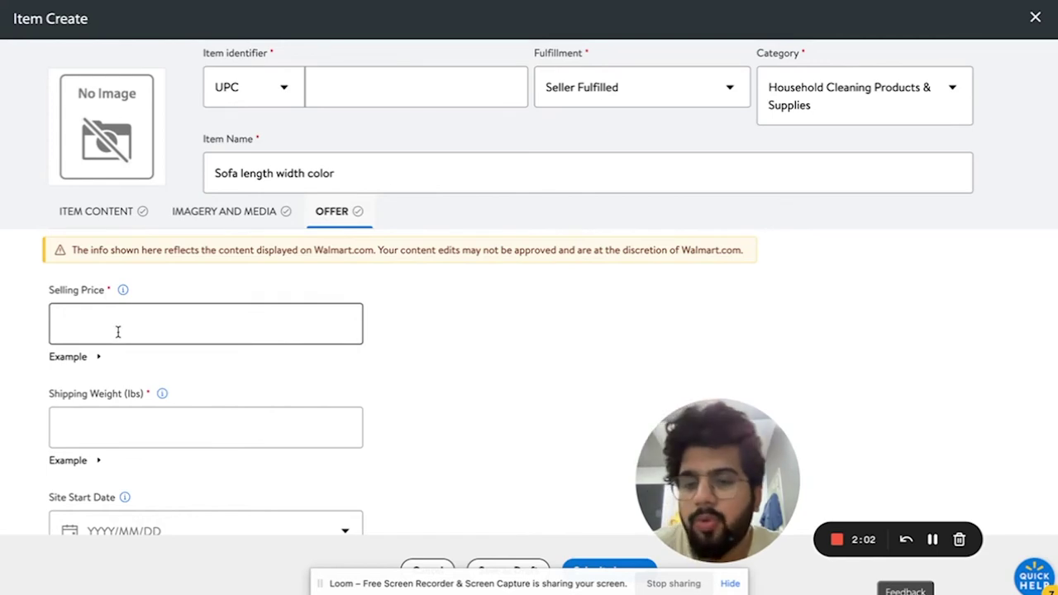
pyautogui.click(116, 331)
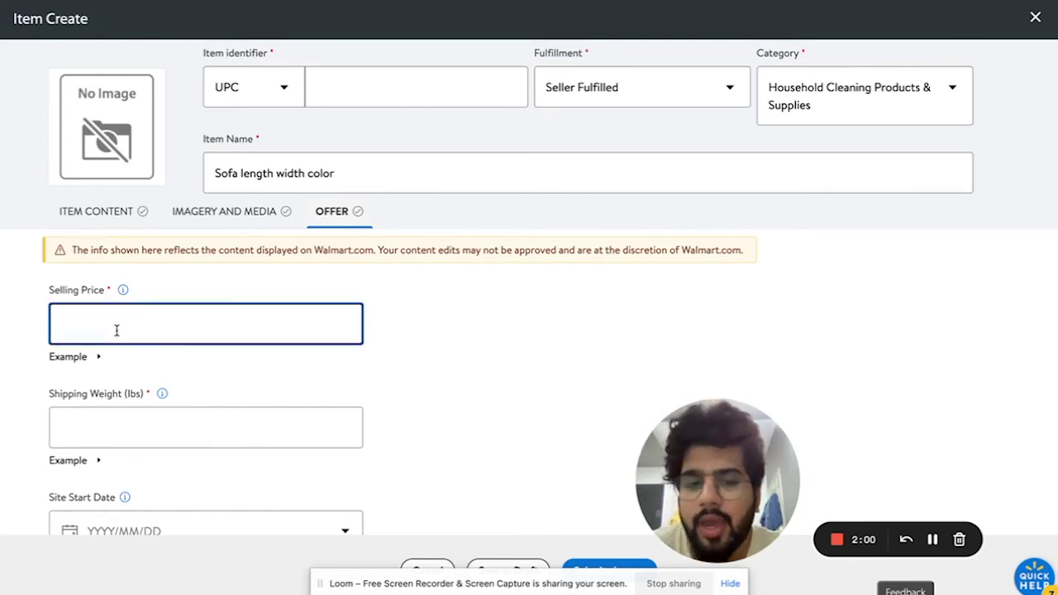
pyautogui.scroll(-1, 153, 360)
pyautogui.click(179, 392)
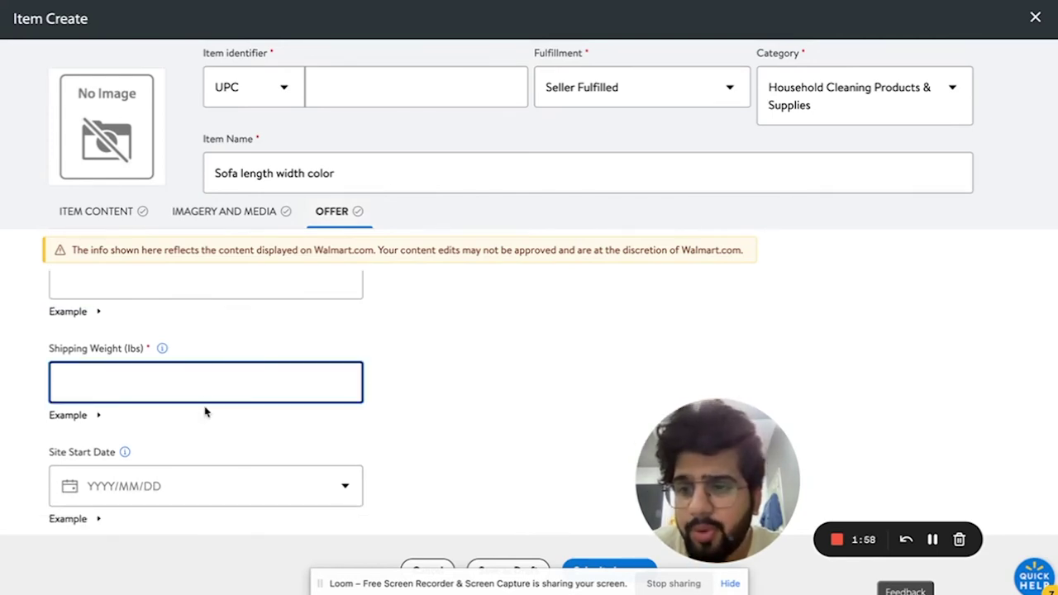
pyautogui.scroll(-3, 206, 411)
pyautogui.scroll(-1, 212, 463)
pyautogui.scroll(2, 220, 521)
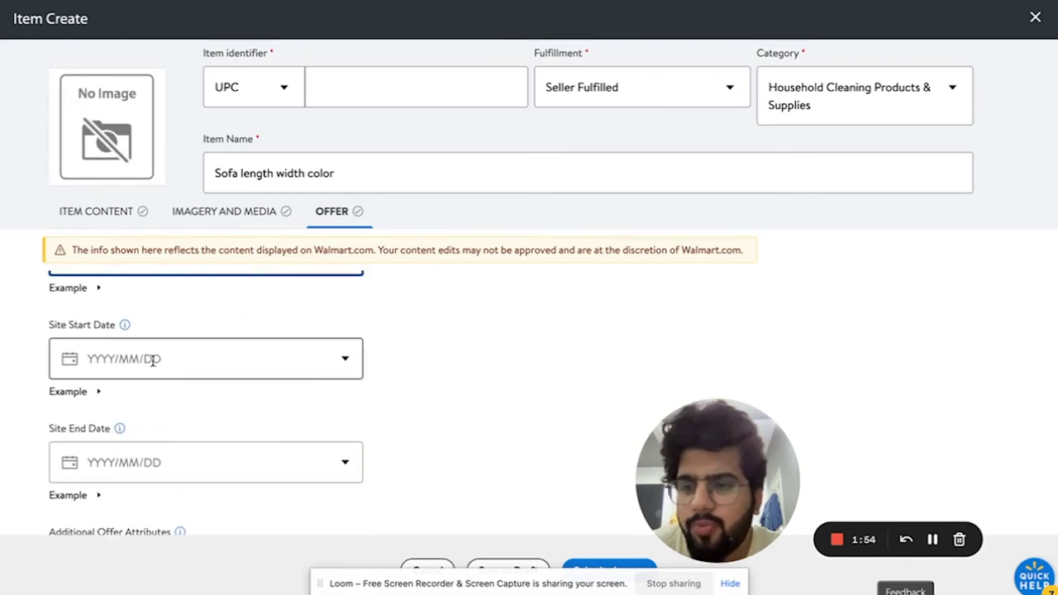
pyautogui.scroll(-2, 222, 404)
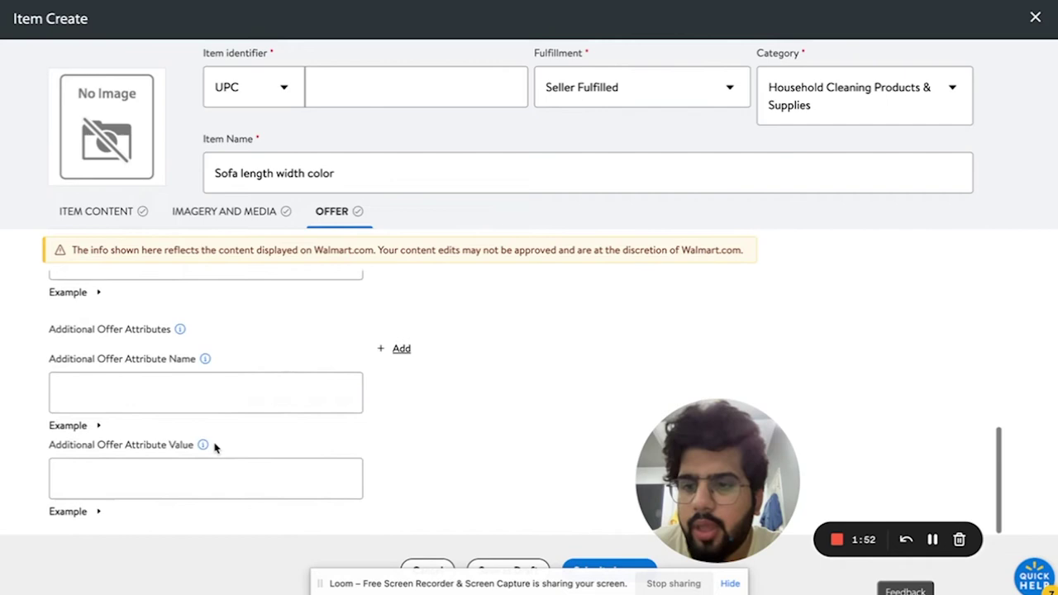
pyautogui.scroll(1, 206, 444)
pyautogui.scroll(3, 216, 442)
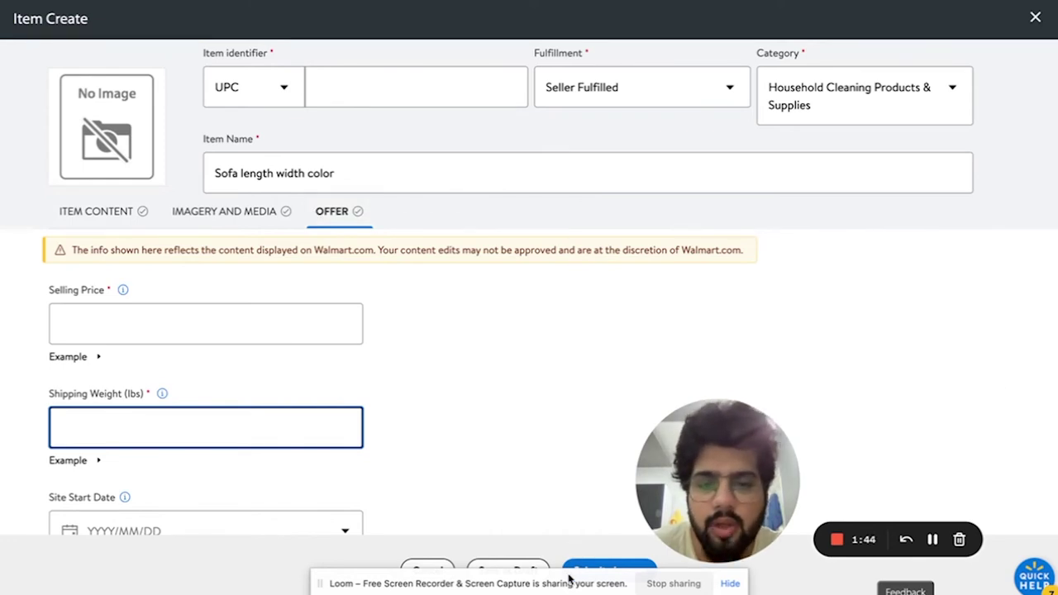
pyautogui.moveTo(568, 578); pyautogui.dragTo(460, 570)
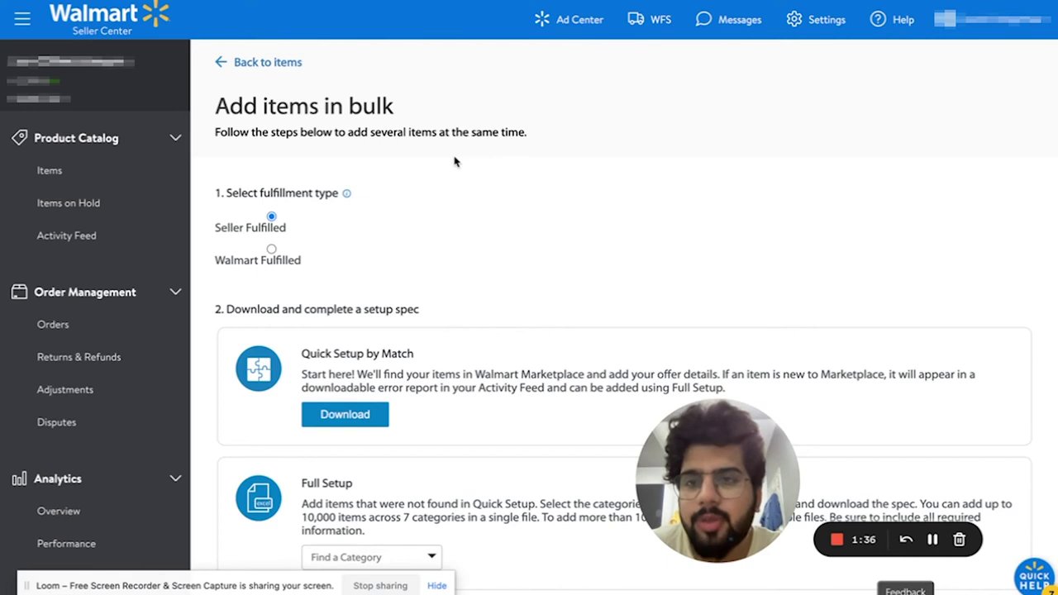
# - Scroll the Add items in bulk page down to the Quick Setup by Match download
pyautogui.scroll(-1, 442, 244)
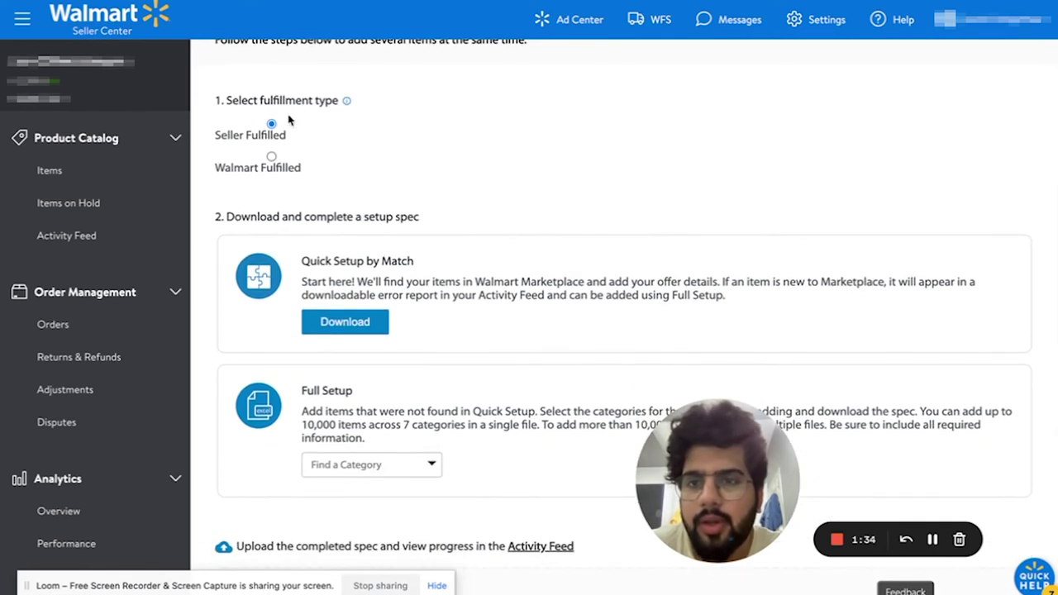
pyautogui.scroll(-1, 379, 190)
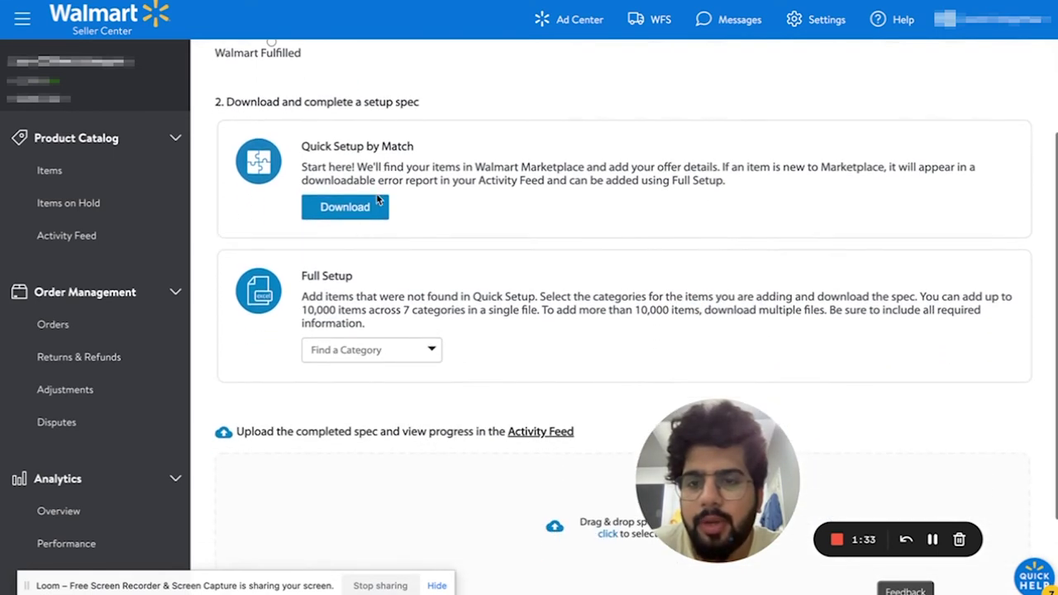
# - Download the Quick Setup by Match sheet and check the allowed Product ID Type values in E7
pyautogui.click(328, 207)
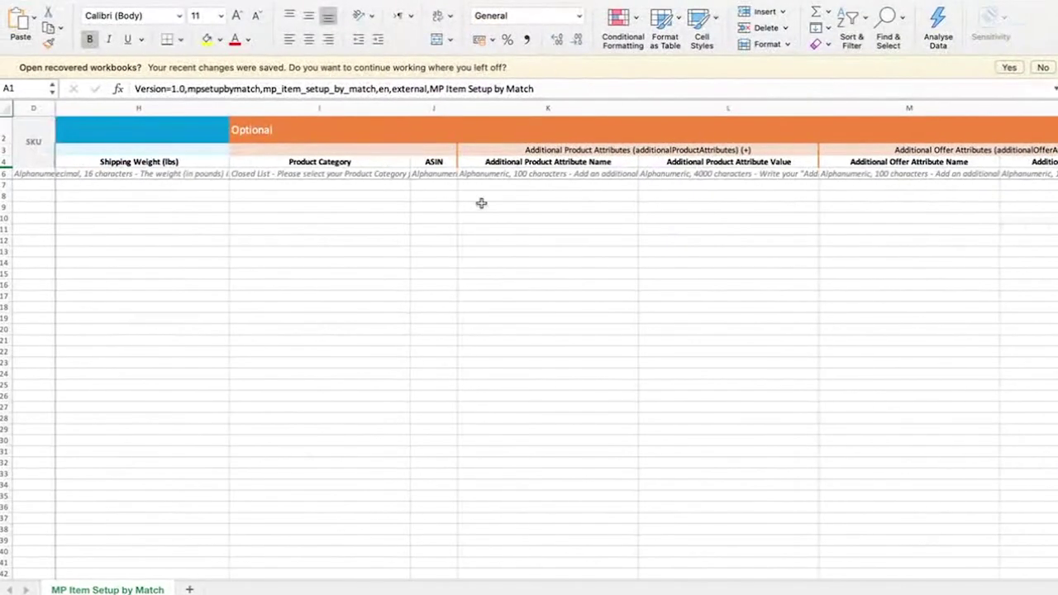
pyautogui.moveTo(39, 185)
pyautogui.mouseDown()
pyautogui.moveTo(105, 187)
pyautogui.moveTo(38, 184)
pyautogui.mouseUp()
pyautogui.click(39, 185)
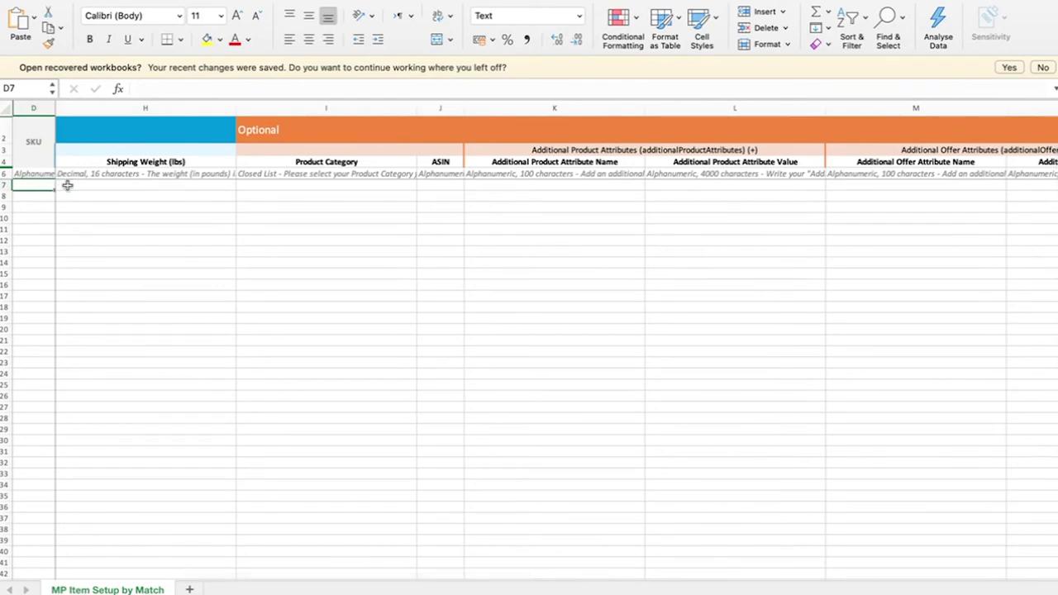
pyautogui.click(165, 188)
pyautogui.hscroll(-5, 333, 203)
pyautogui.click(210, 195)
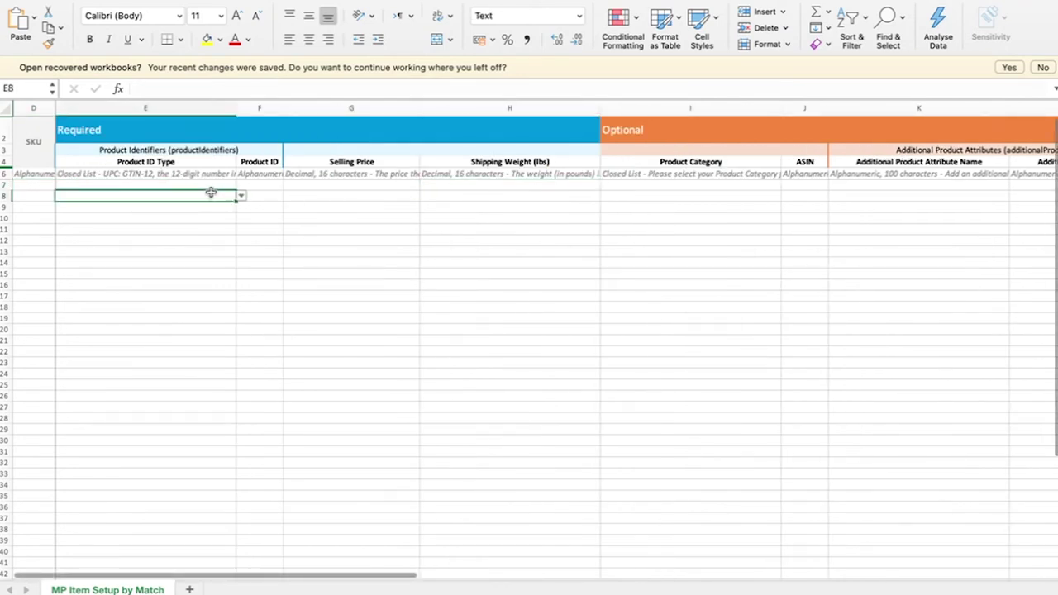
pyautogui.click(225, 186)
pyautogui.click(239, 185)
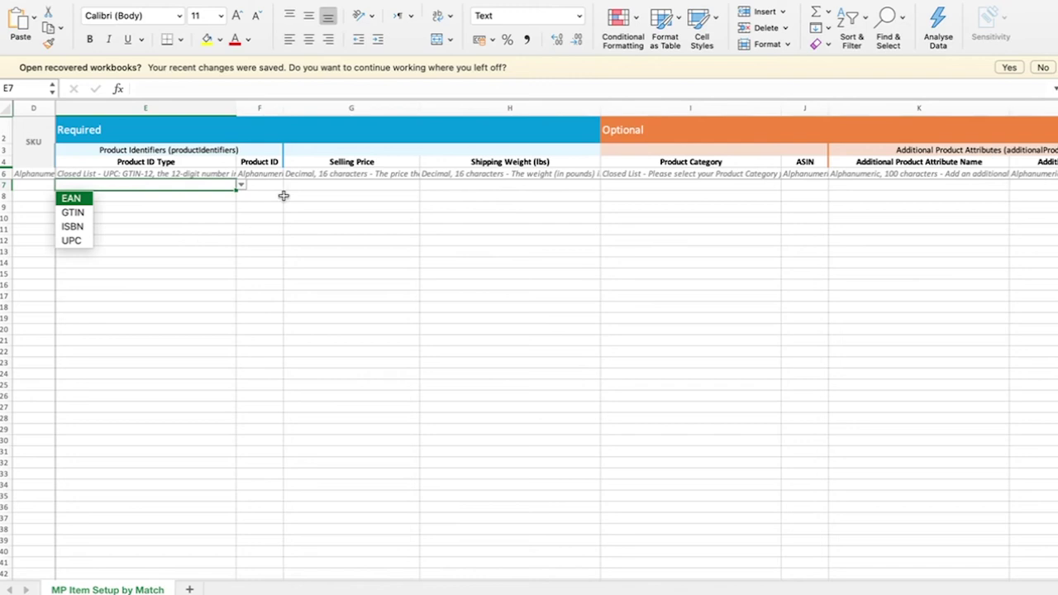
pyautogui.click(267, 185)
# - Scroll across the columns, checking the Selling Price, Shipping Weight and Product ID cells
pyautogui.click(354, 185)
pyautogui.click(512, 188)
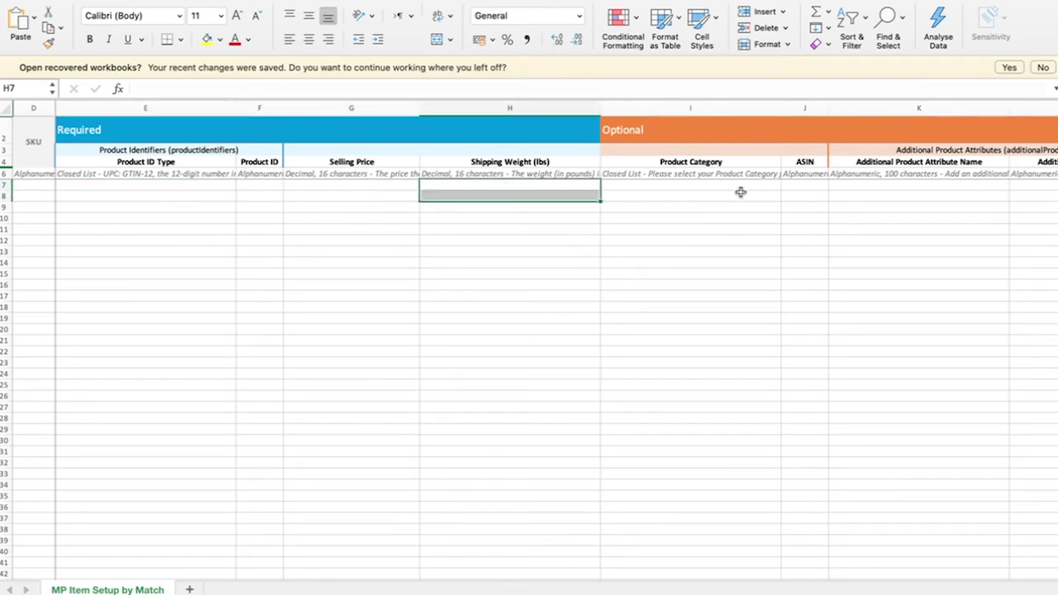
pyautogui.hscroll(2, 740, 191)
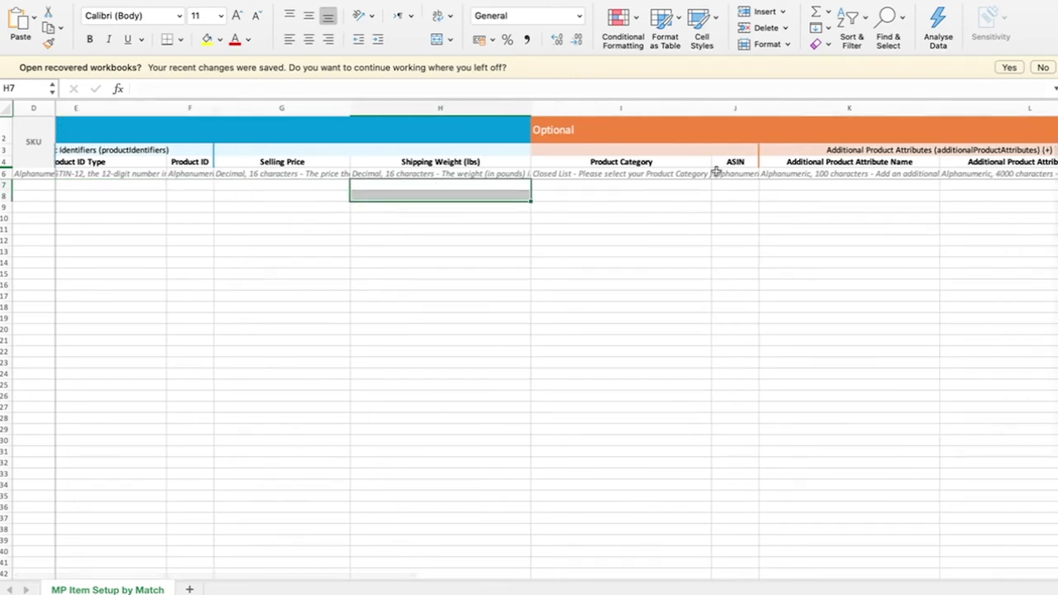
pyautogui.hscroll(20, 833, 210)
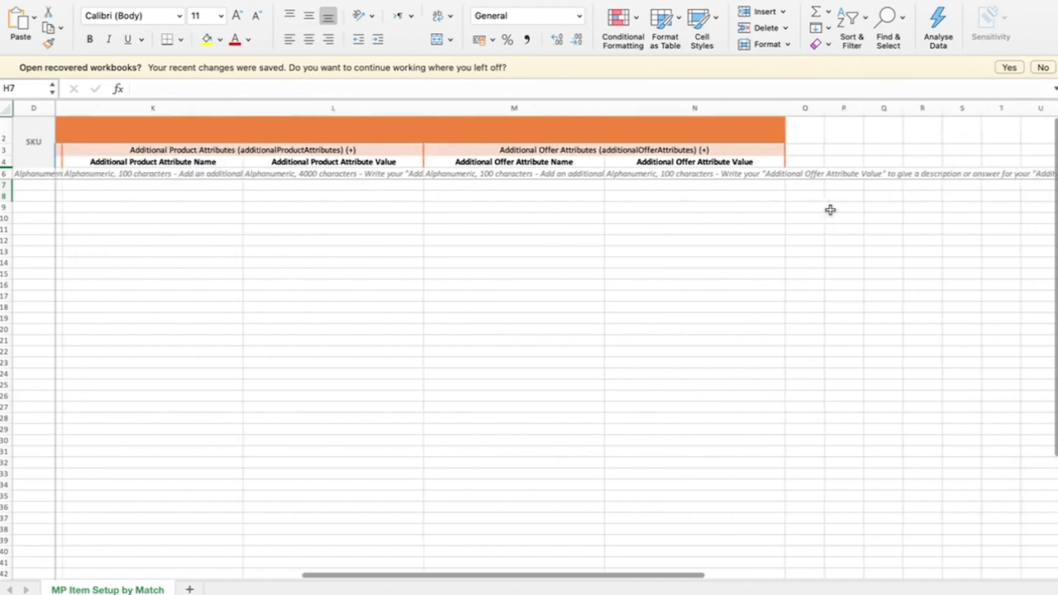
pyautogui.hscroll(-20, 828, 210)
pyautogui.click(357, 197)
pyautogui.click(246, 195)
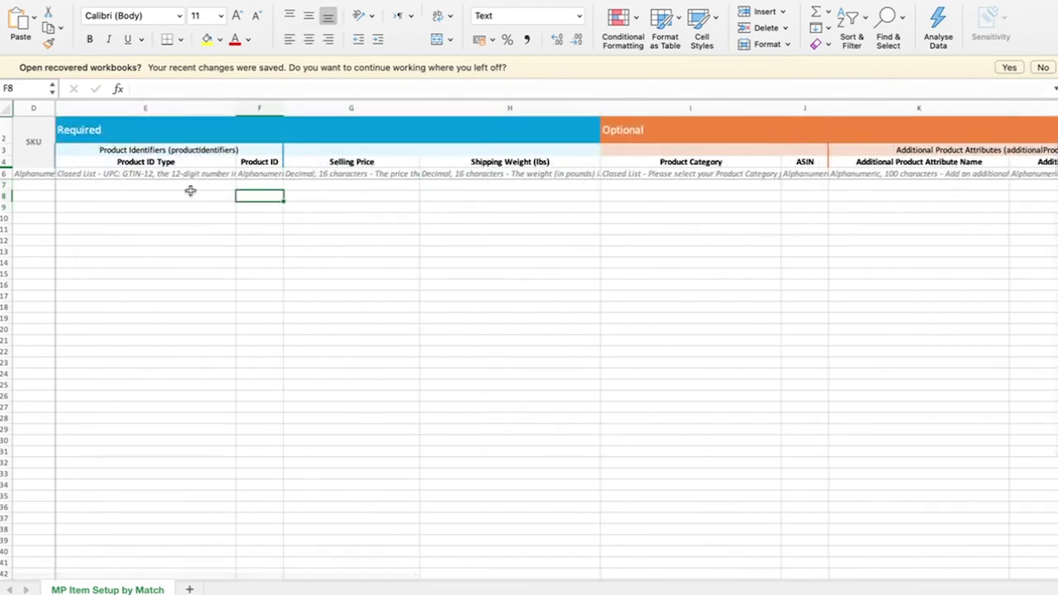
pyautogui.click(191, 196)
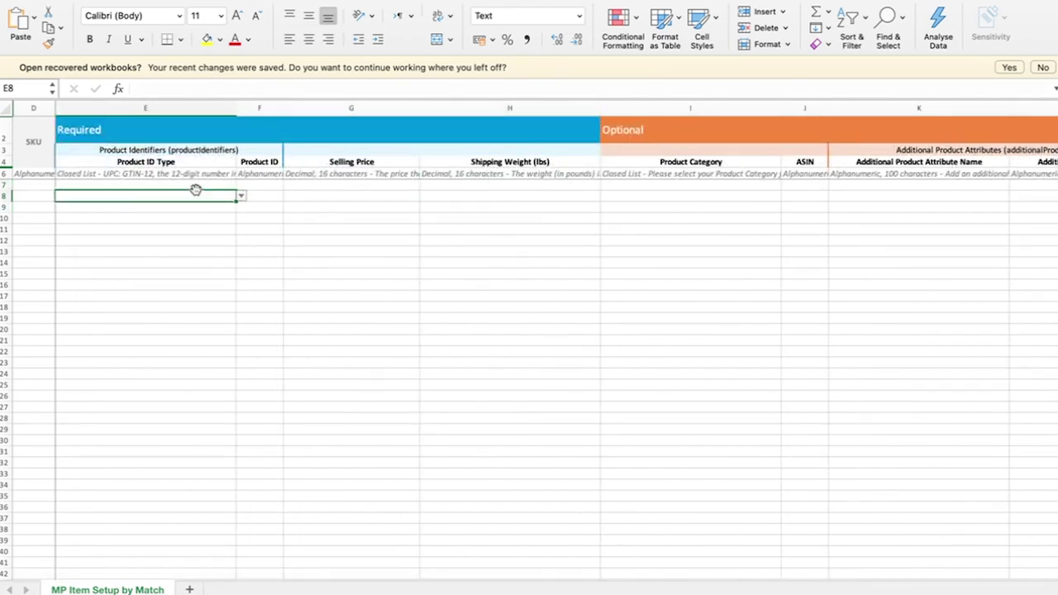
pyautogui.hotkey('ctrl', 'Right')
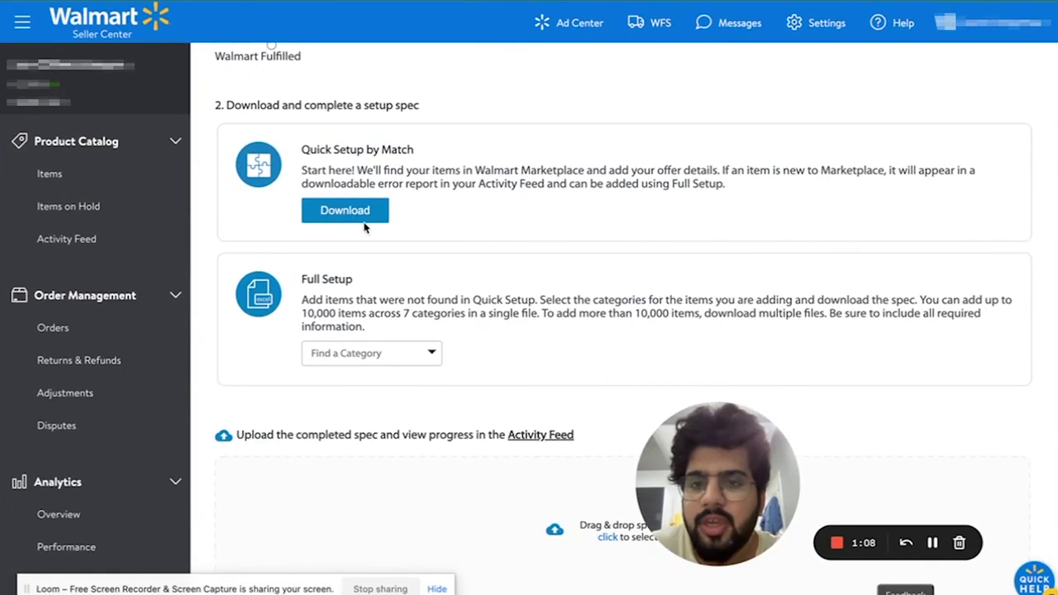
pyautogui.scroll(-3, 491, 470)
pyautogui.click(606, 406)
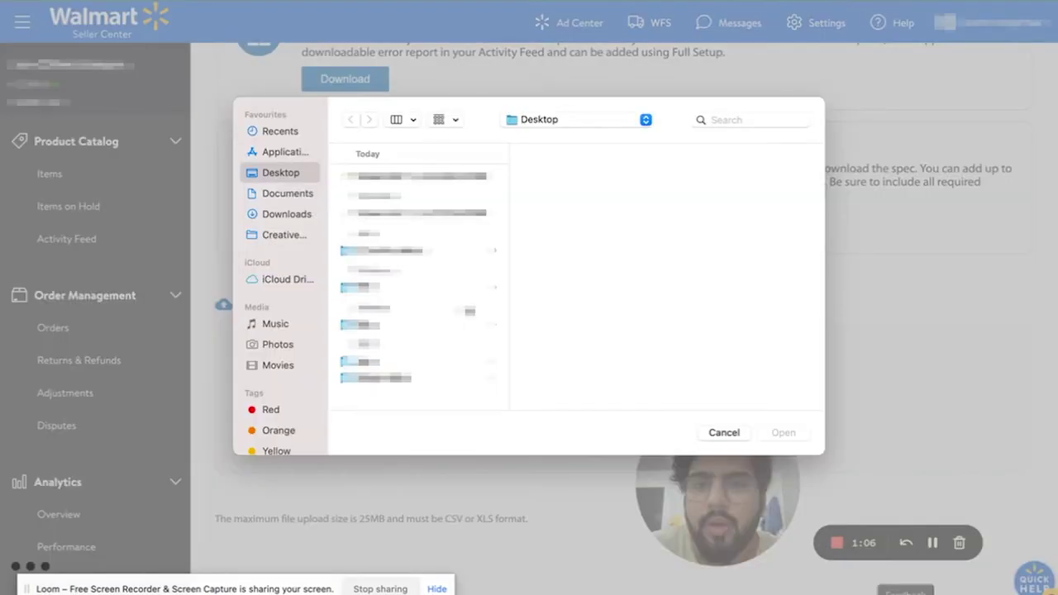
pyautogui.click(724, 431)
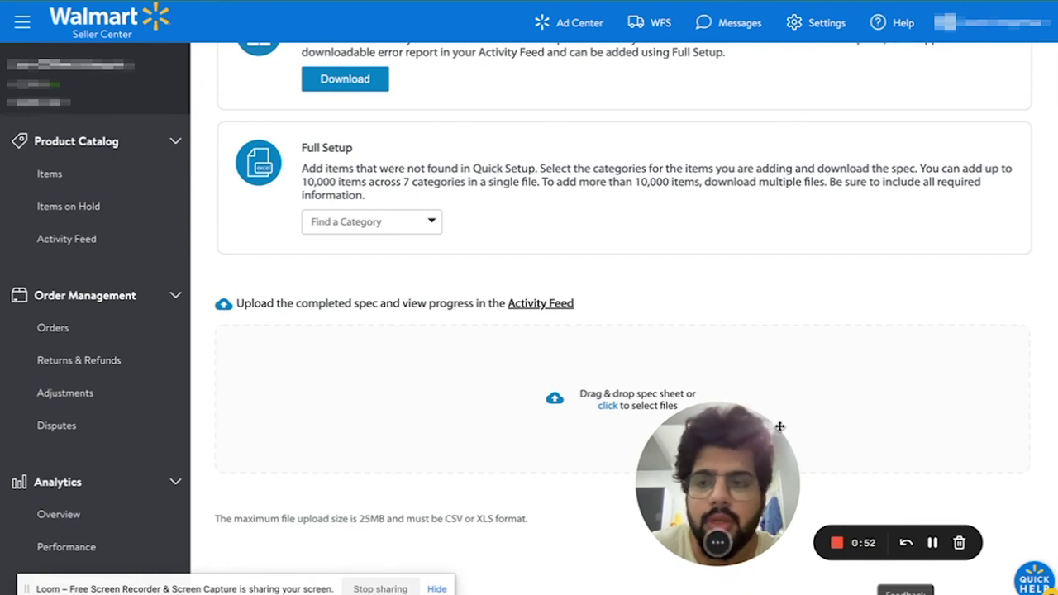
pyautogui.scroll(3, 626, 347)
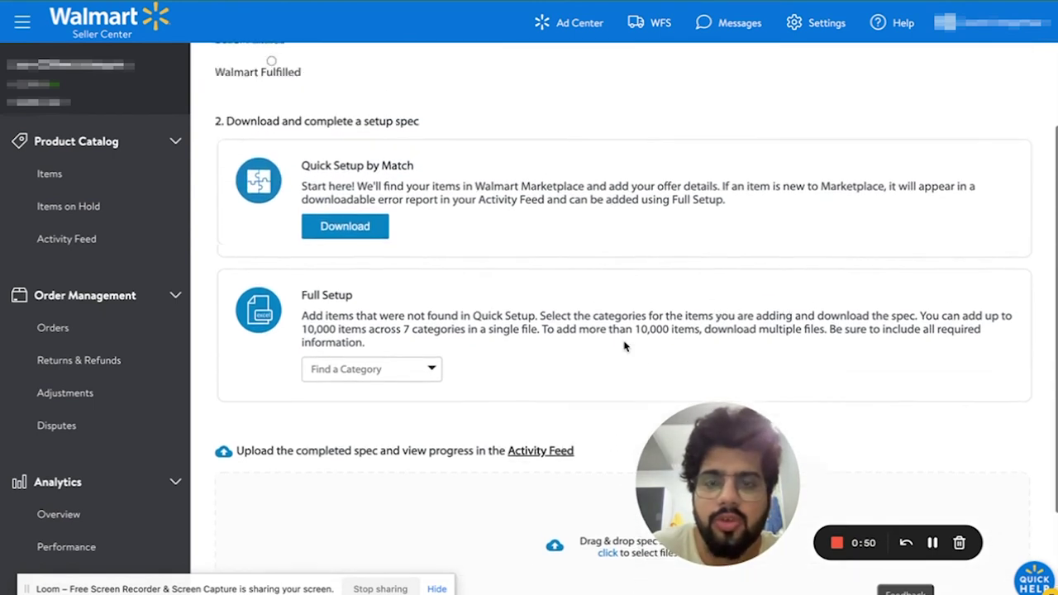
pyautogui.scroll(-3, 626, 346)
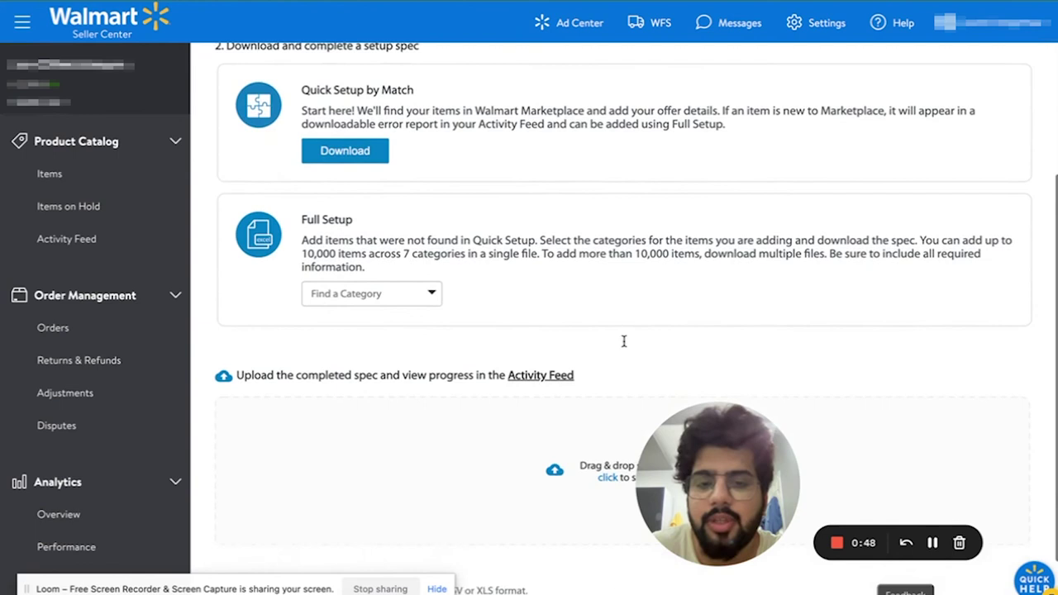